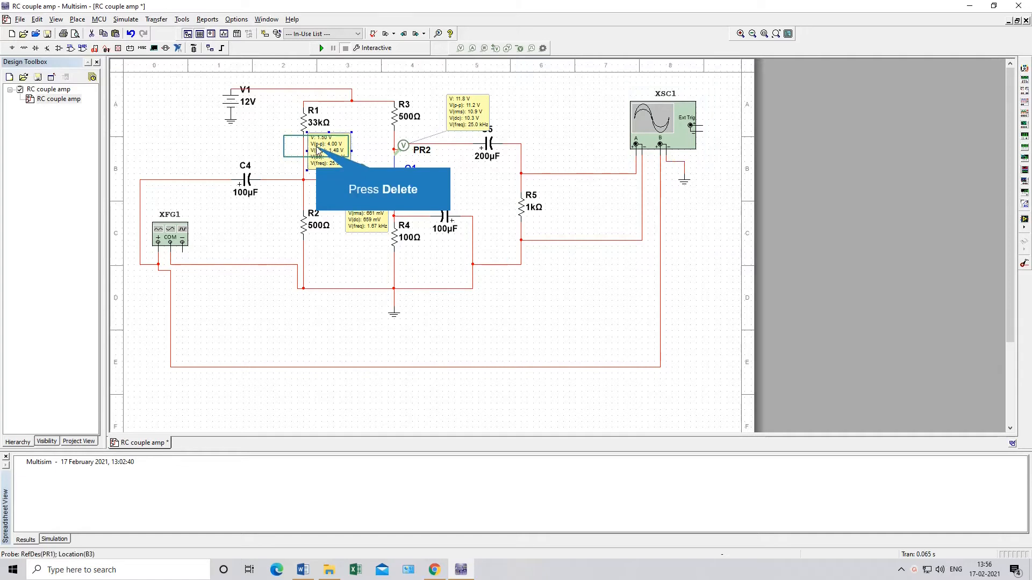
Step: Delete the three voltage probes PR1, PR3 and PR2 around transistor Q1
key(Delete)
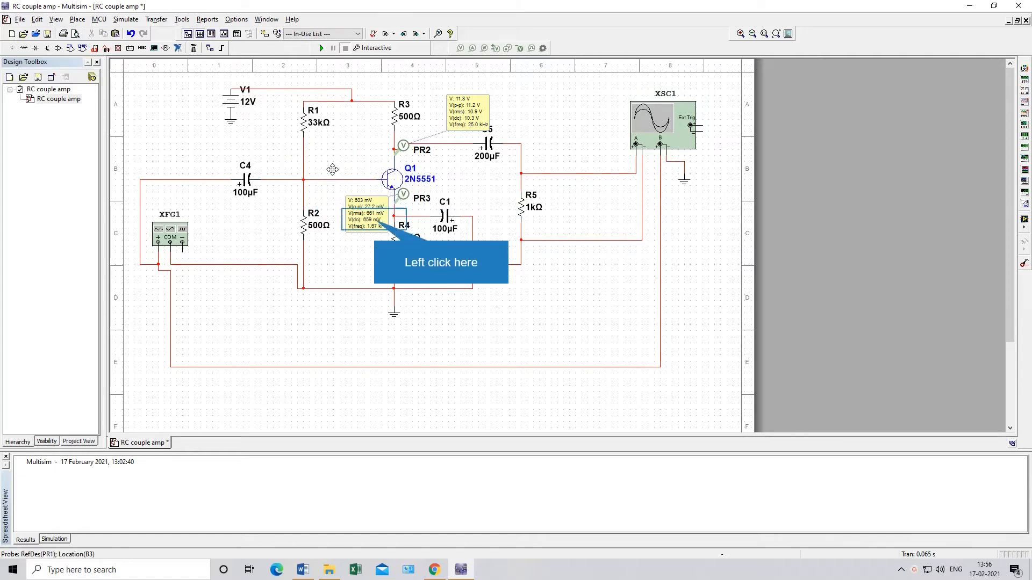
click(368, 219)
key(Delete)
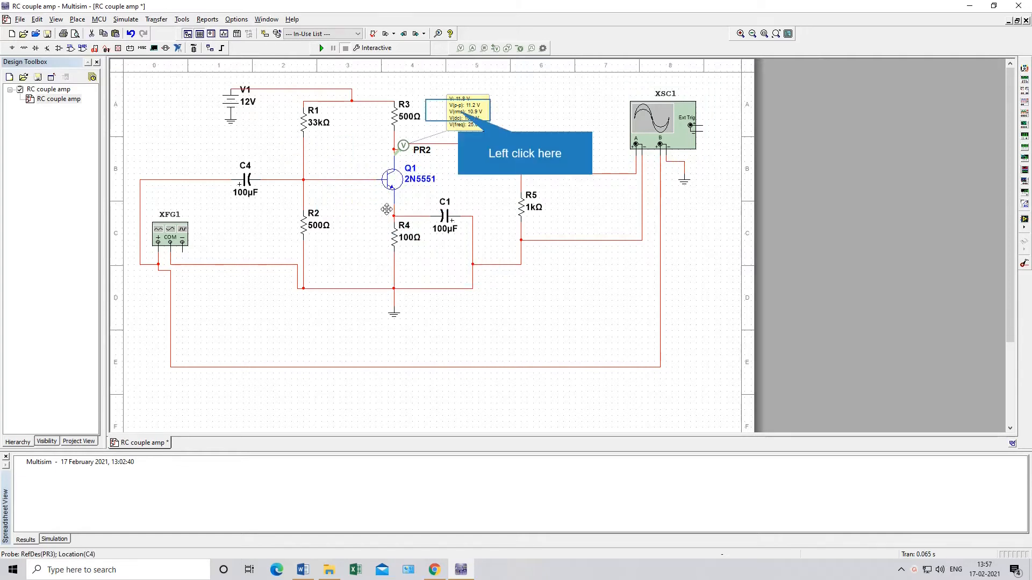
click(454, 119)
key(Delete)
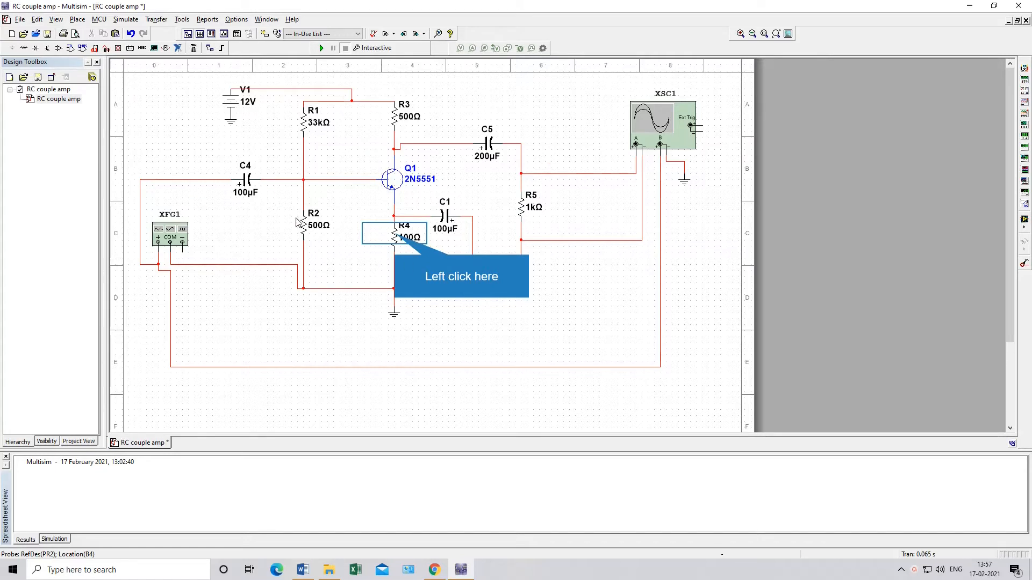
Step: Look through the component groups offered in the Master Database without placing a part
click(391, 234)
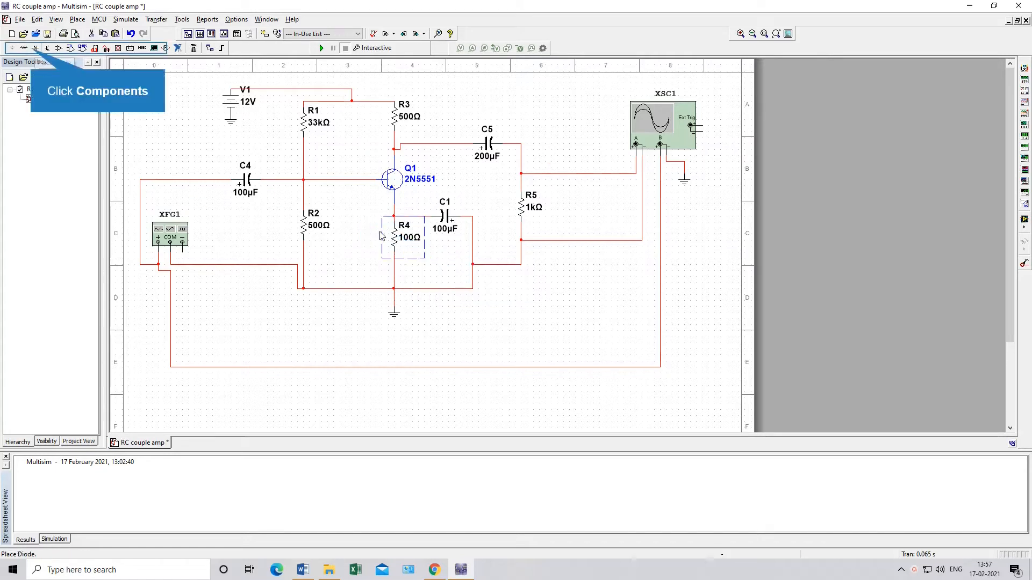
click(33, 50)
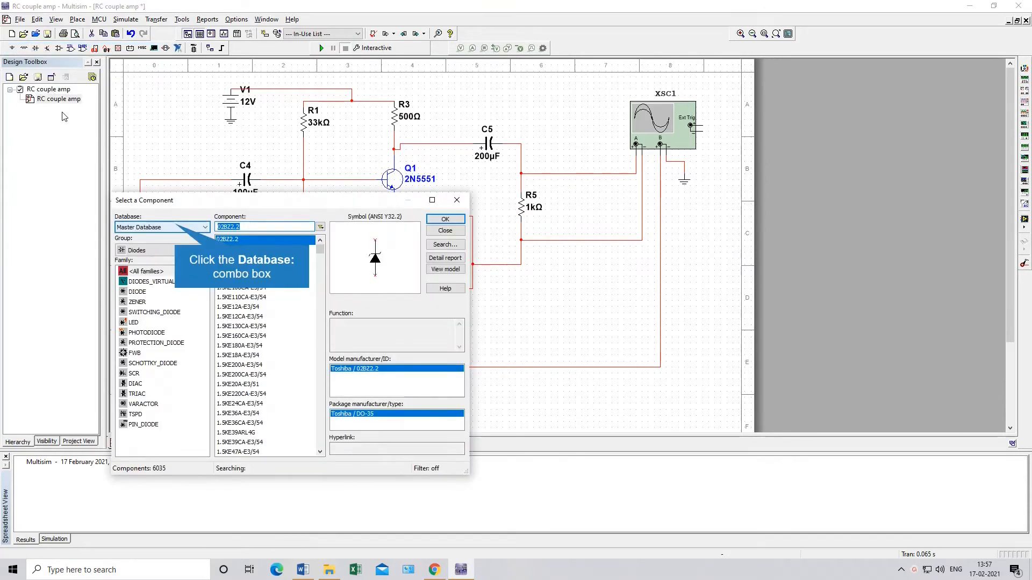
click(176, 229)
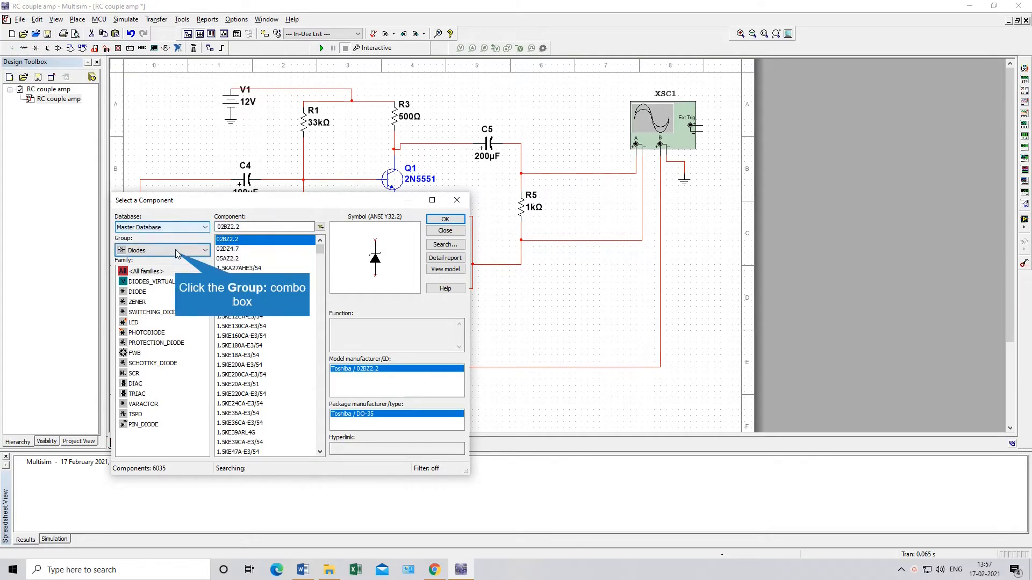
click(176, 249)
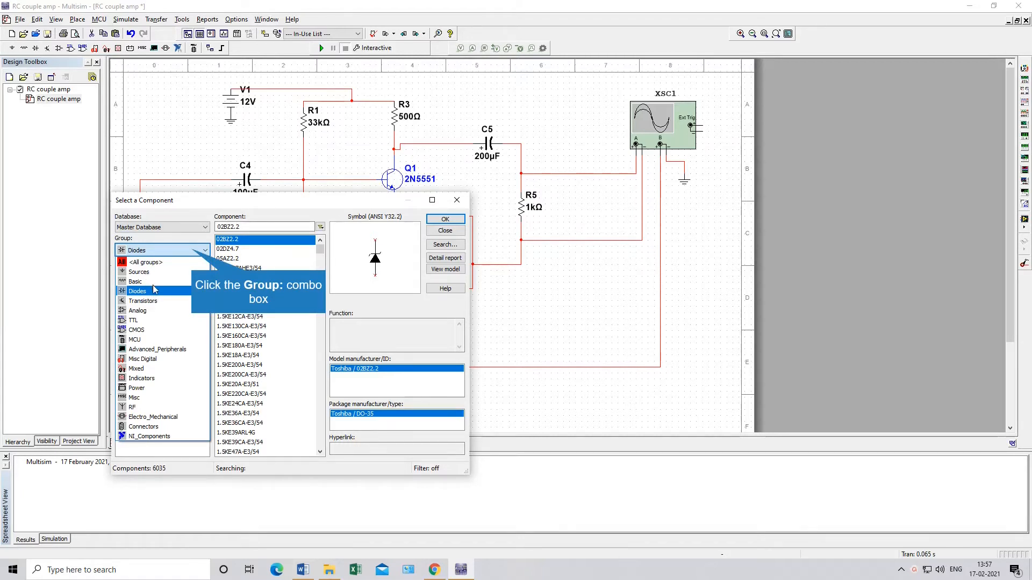
click(197, 251)
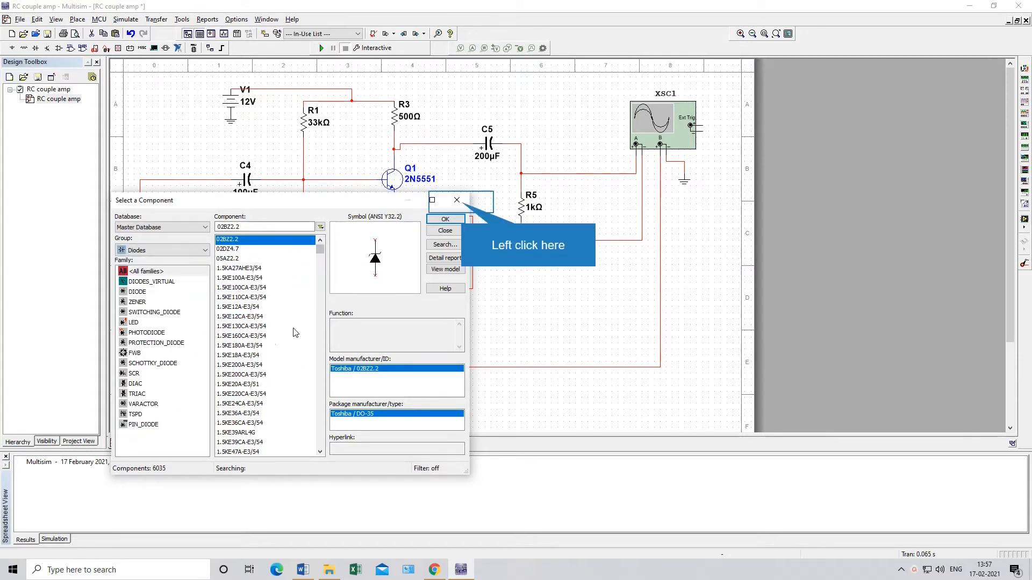
click(461, 220)
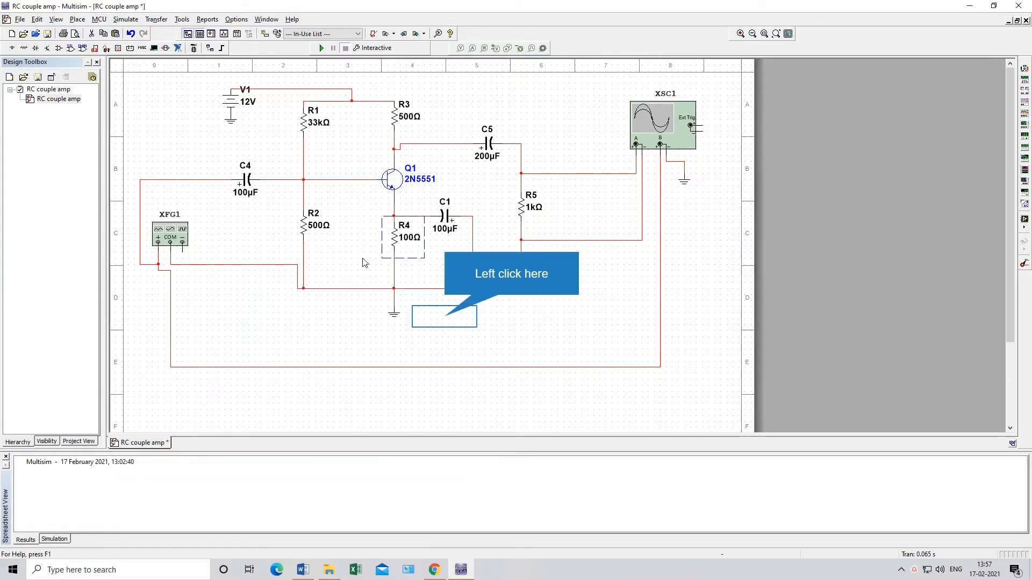
click(438, 318)
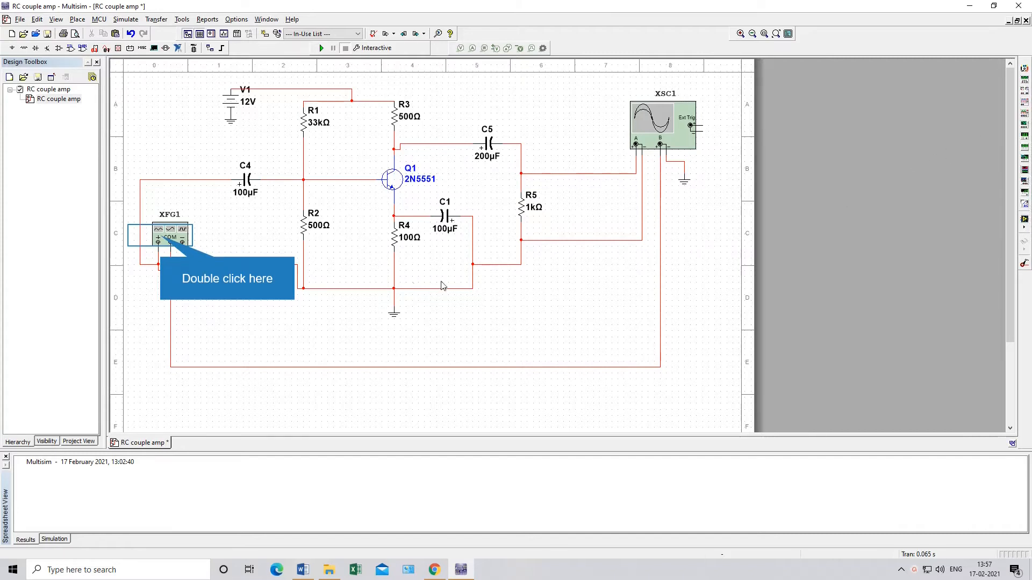
Step: Set the frequency of function generator XFG1 to 100 Hz
double_click(161, 239)
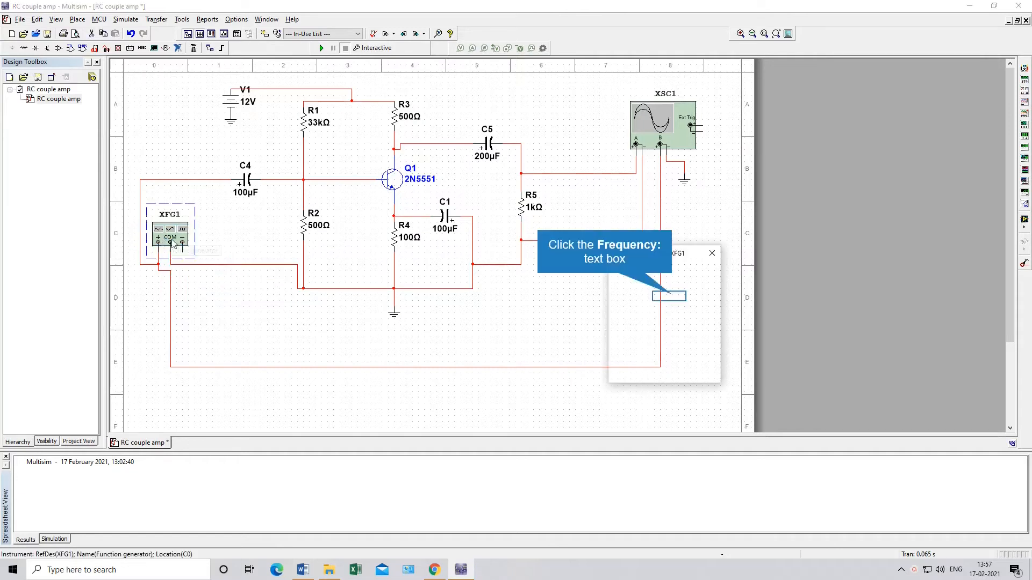
click(672, 296)
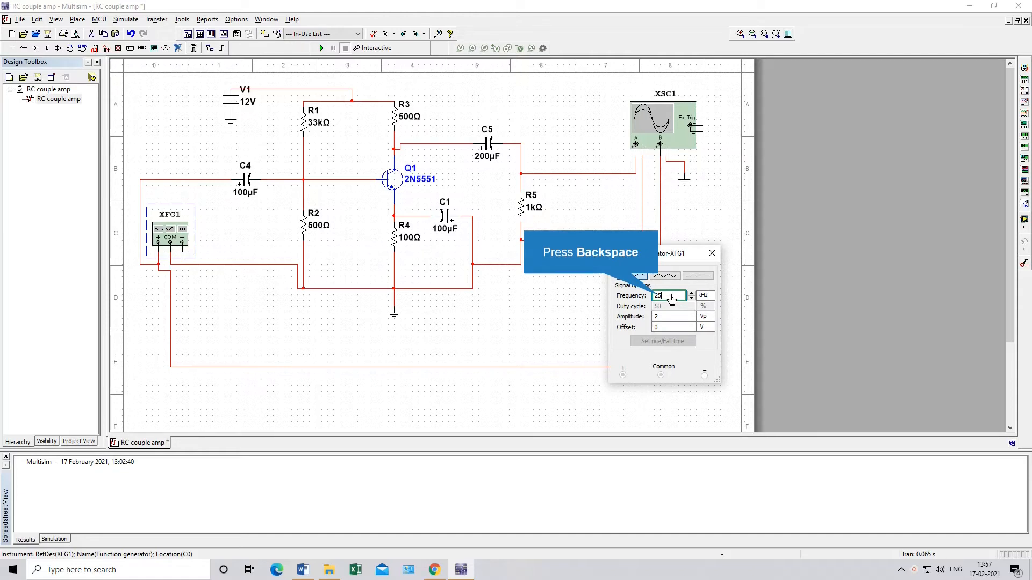
key(BackSpace)
key(BackSpace)
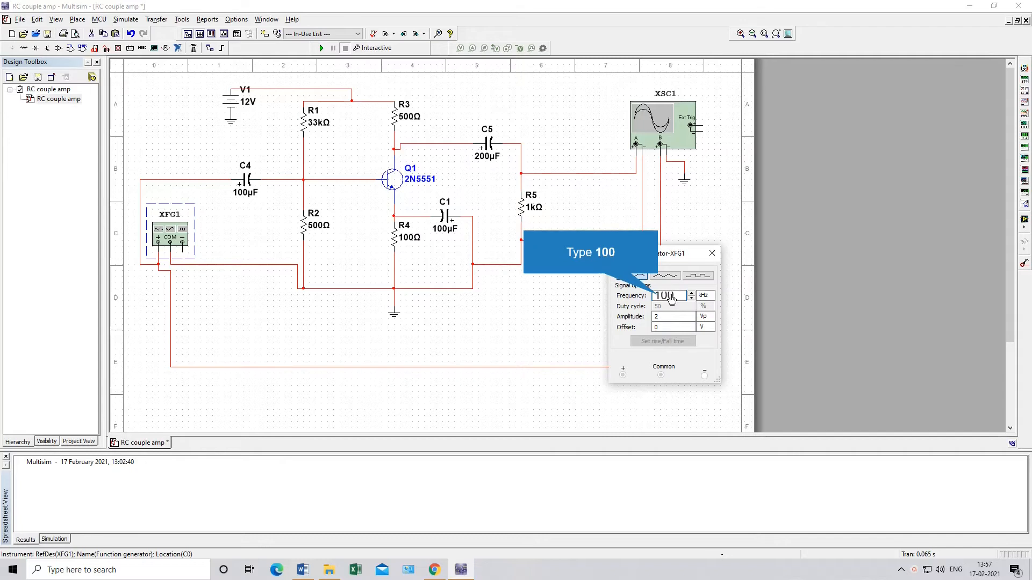
text(100)
key(Delete)
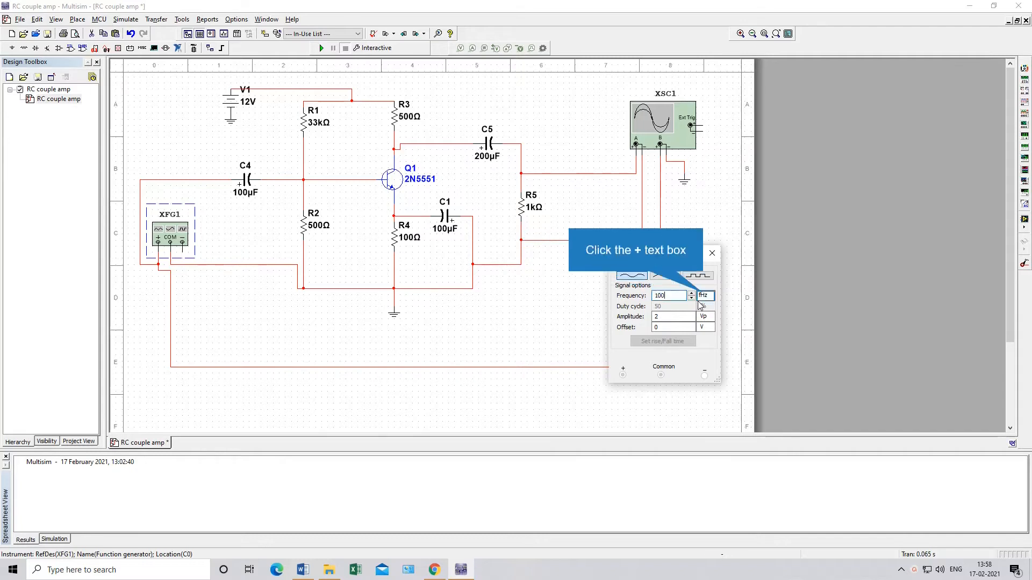
click(704, 296)
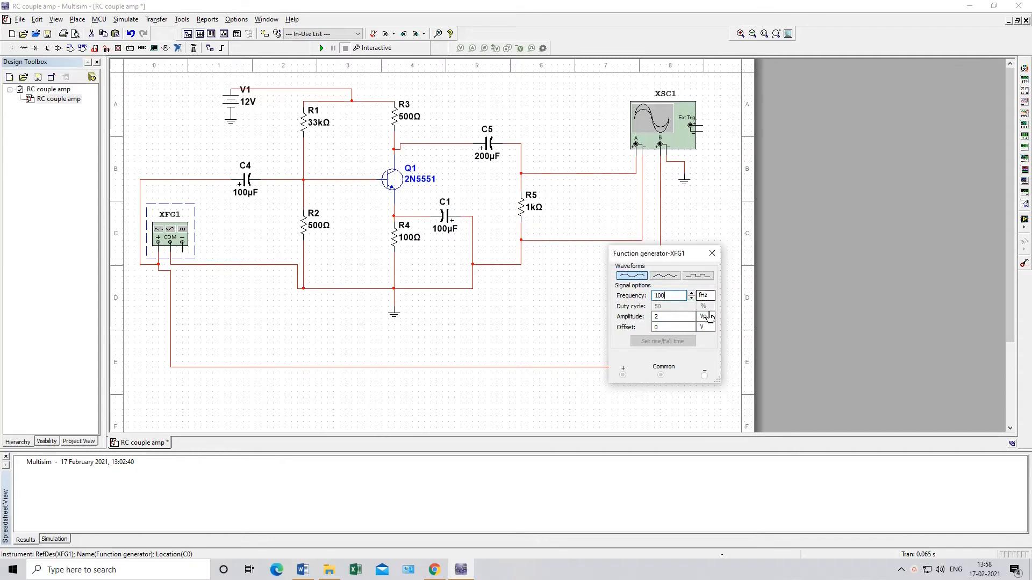
click(706, 296)
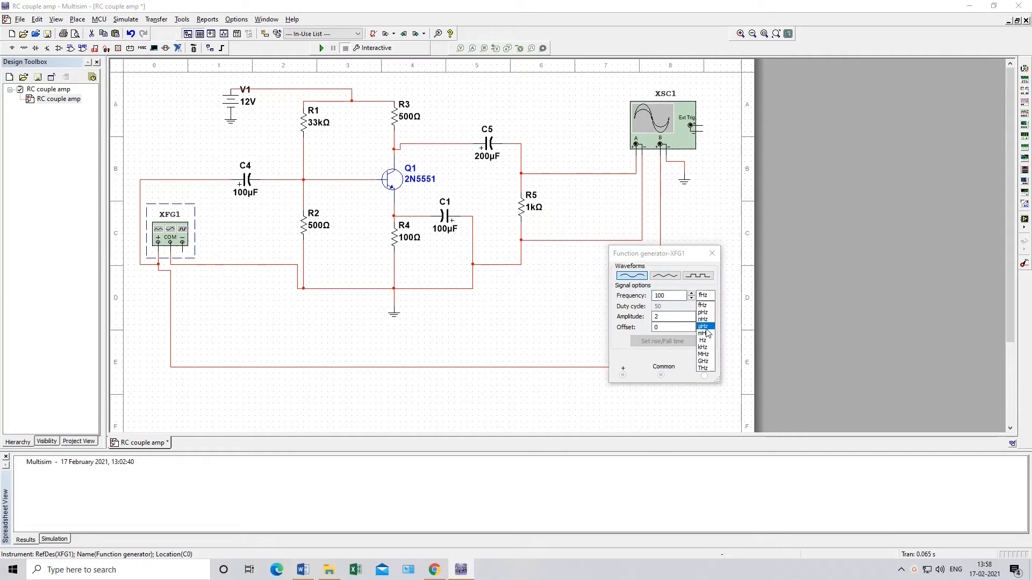
click(710, 344)
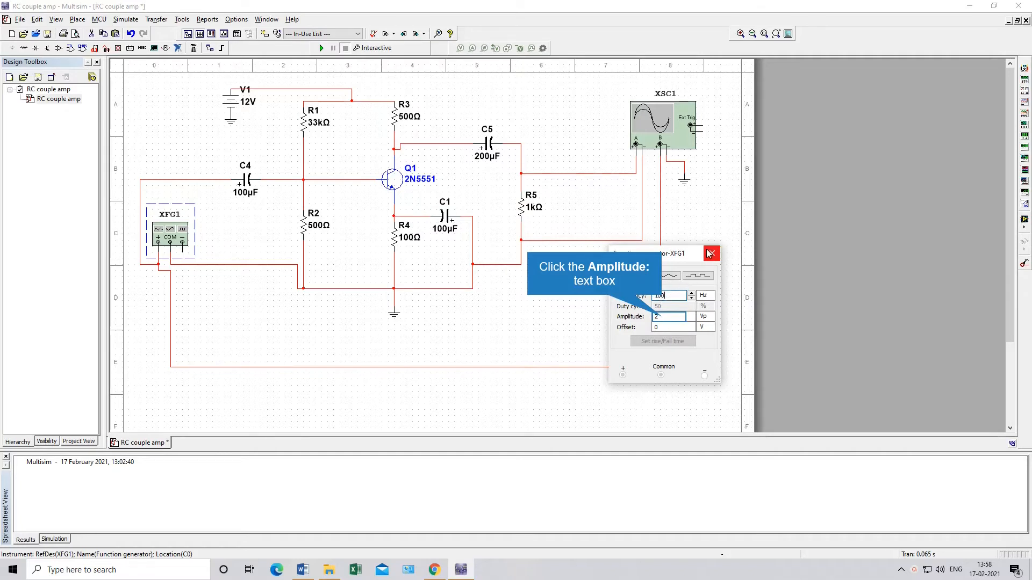
Step: Set the function generator's amplitude to 5 Vp and close its settings
click(662, 320)
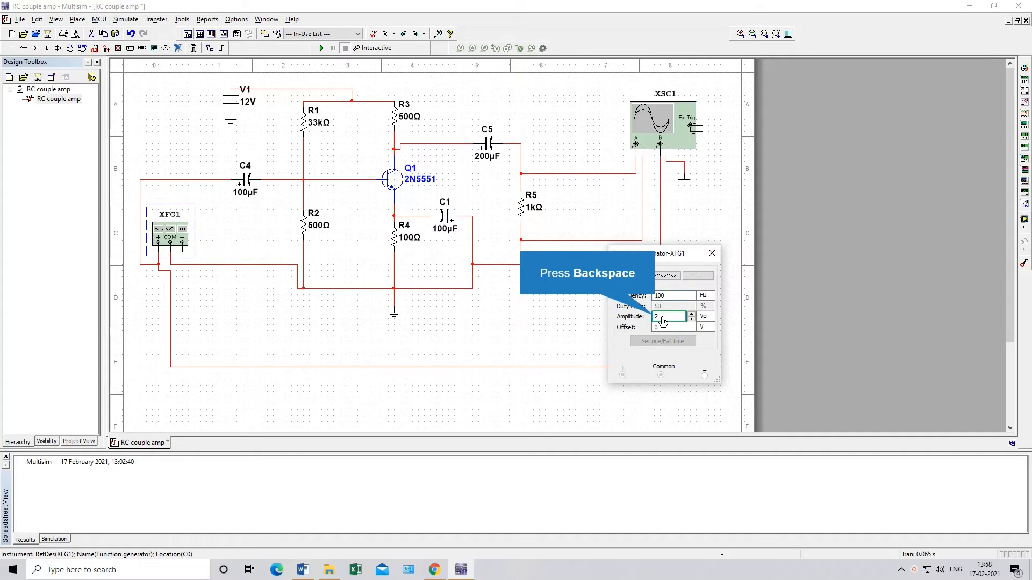
key(BackSpace)
text(5)
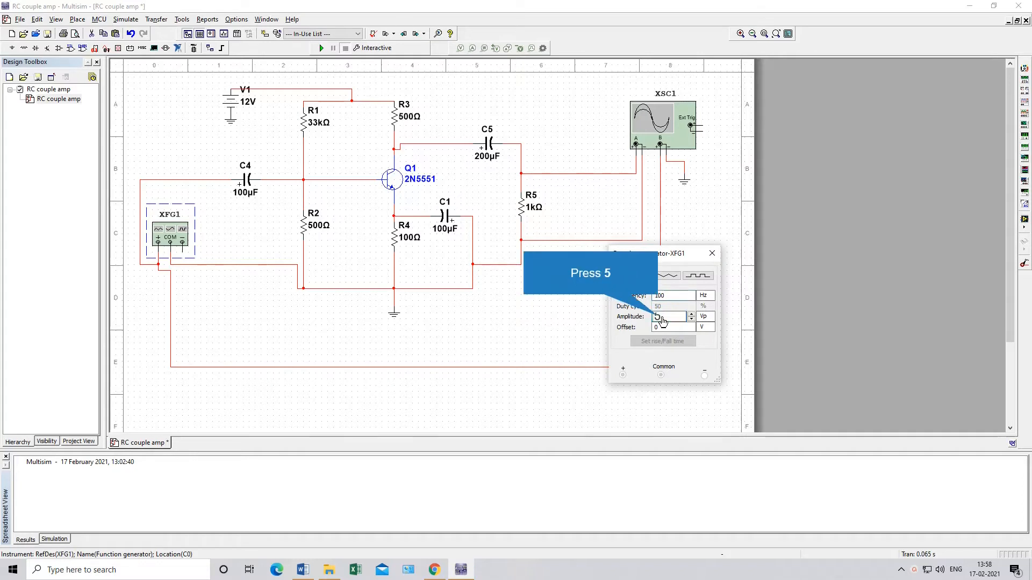
click(712, 254)
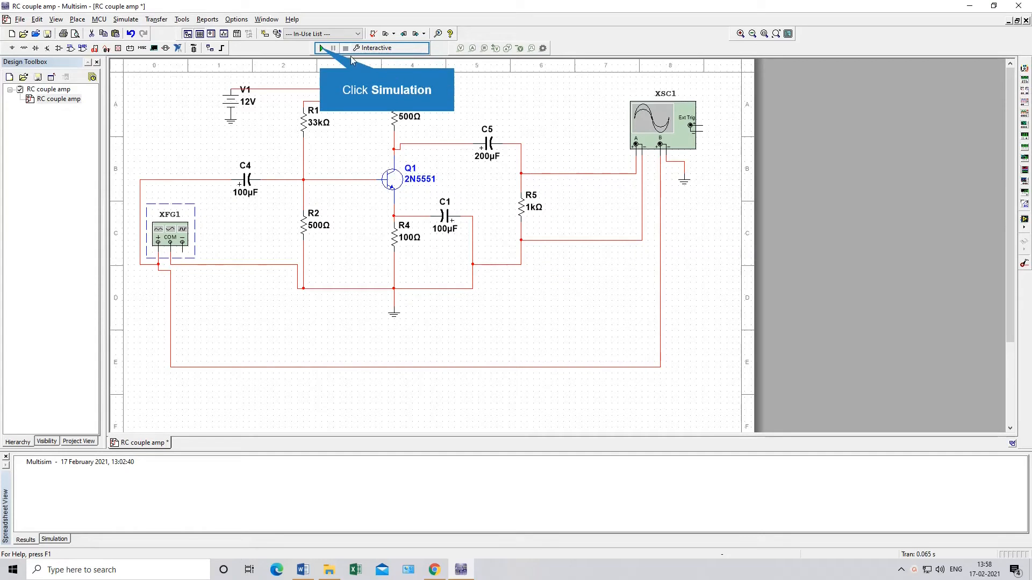
Step: Run the simulation and set oscilloscope XSC1 to Auto triggering
click(321, 48)
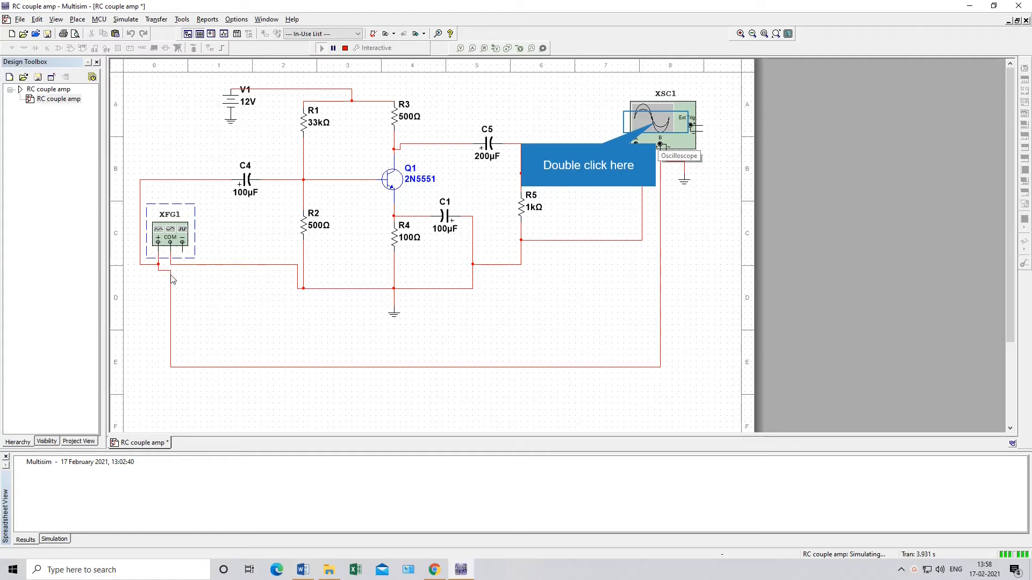
double_click(657, 125)
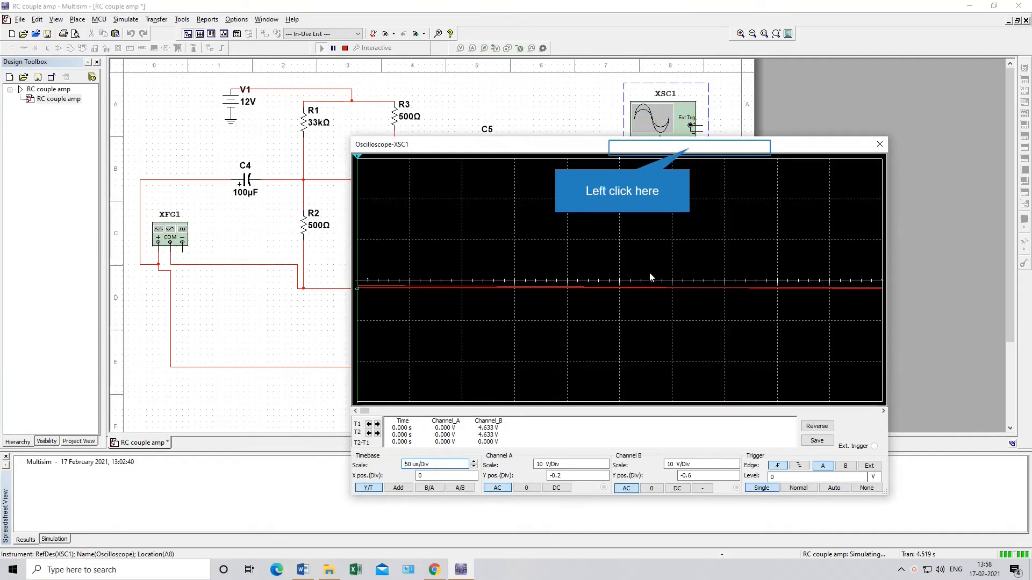
drag(690, 151, 606, 78)
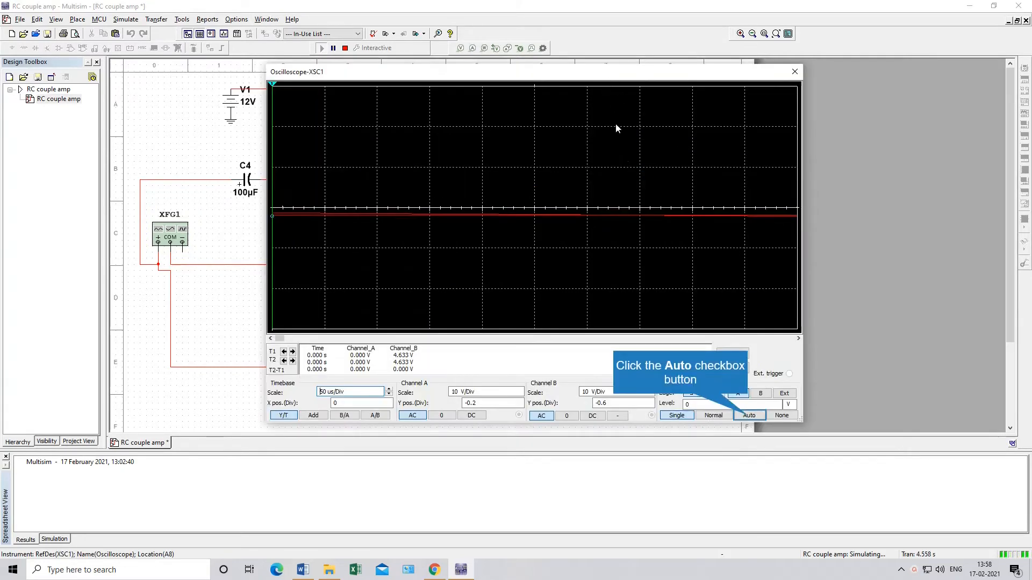
click(748, 417)
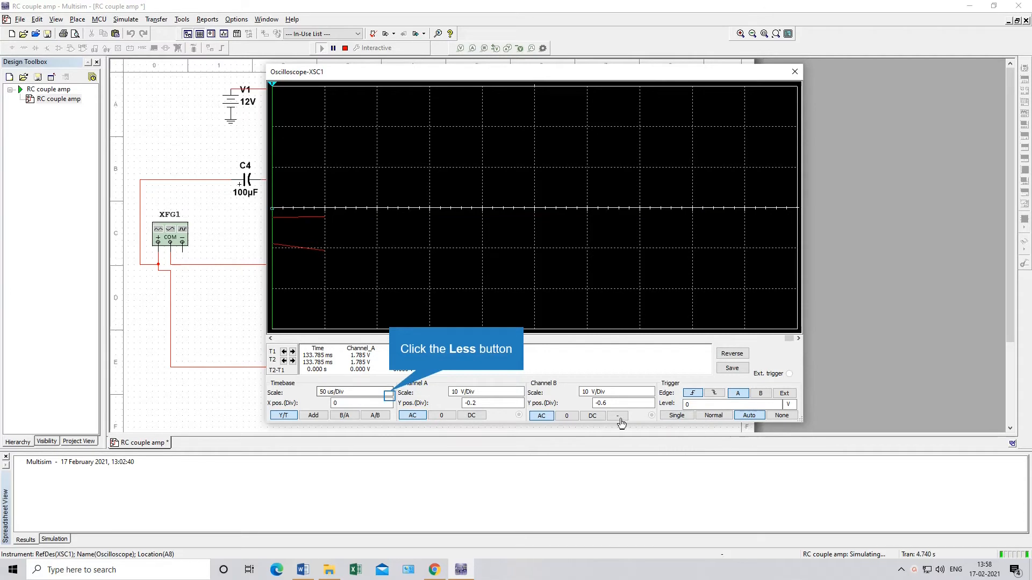
Step: Set the oscilloscope's timebase scale to 10 ms/Div
click(390, 398)
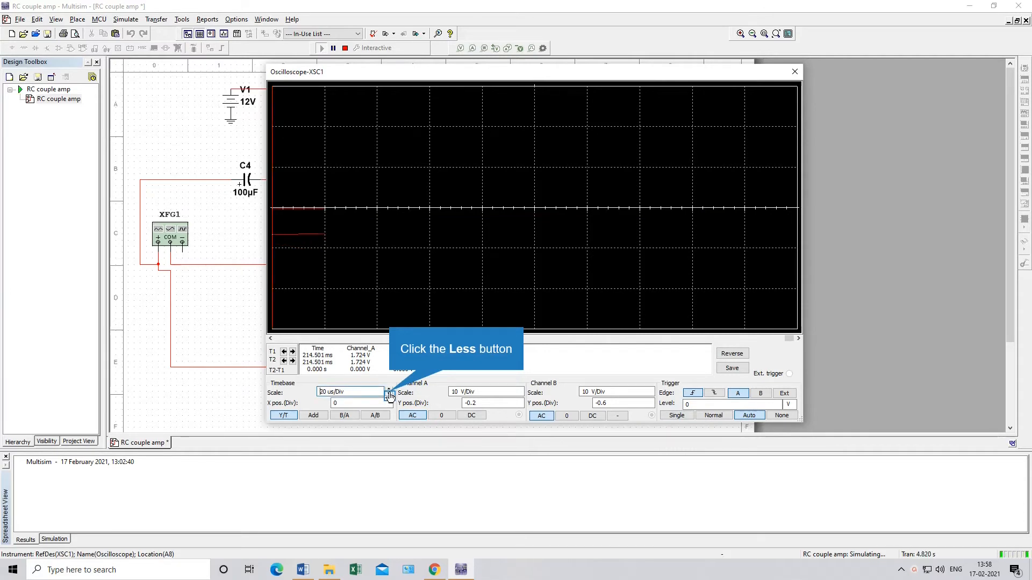
click(390, 398)
double_click(390, 398)
click(389, 398)
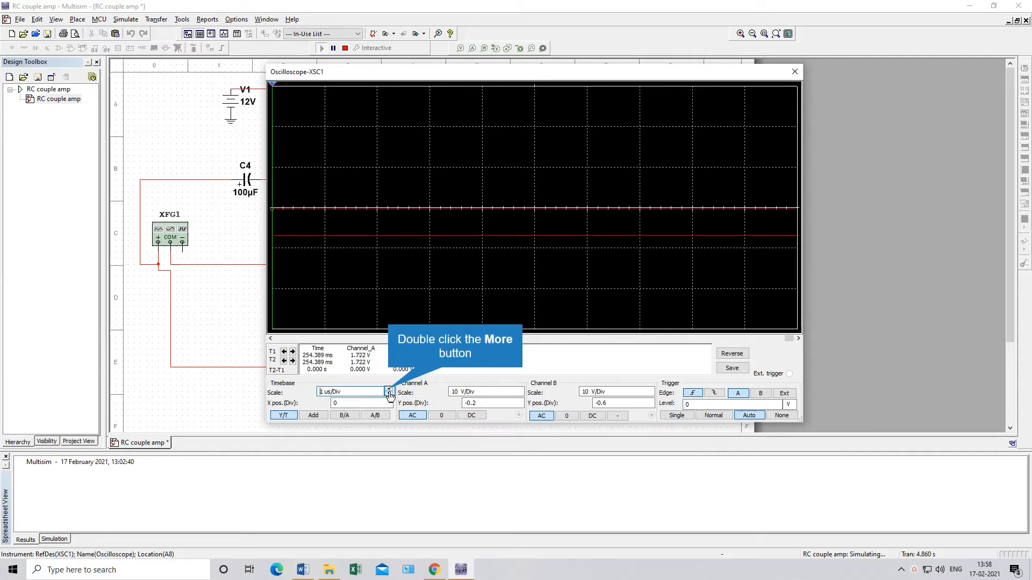
double_click(389, 389)
double_click(389, 390)
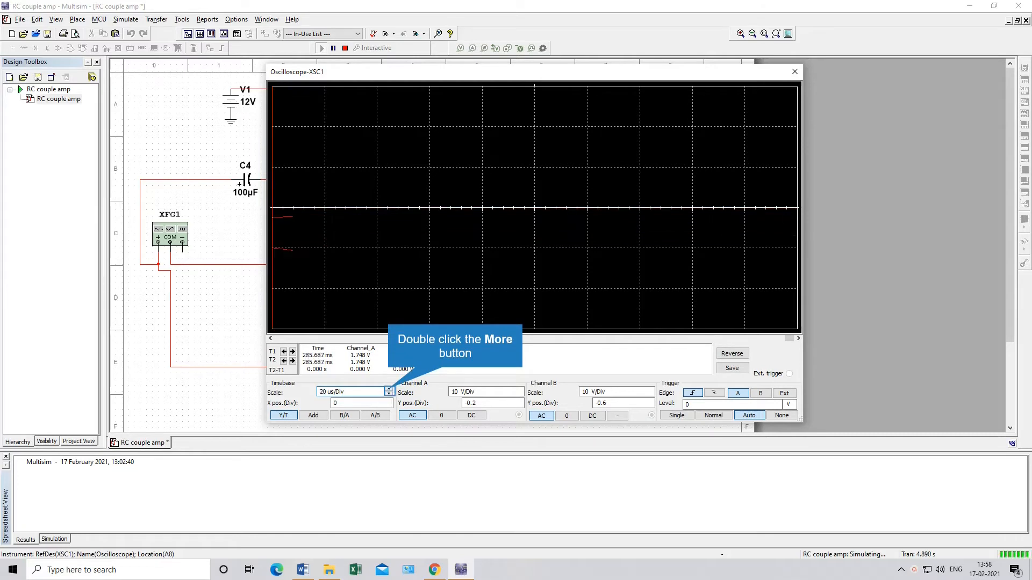
double_click(389, 389)
double_click(388, 389)
double_click(388, 390)
click(388, 390)
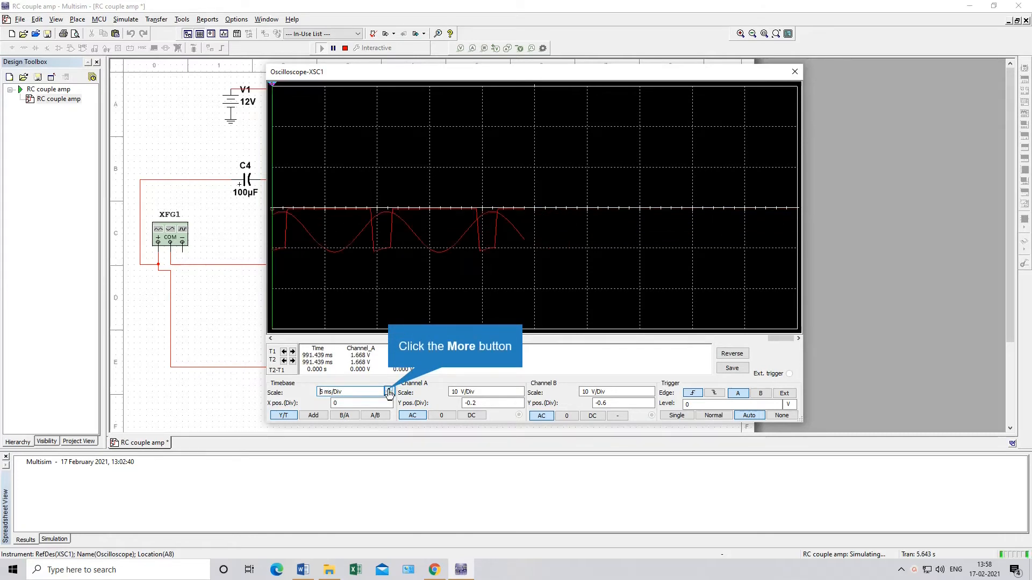
click(389, 390)
click(389, 389)
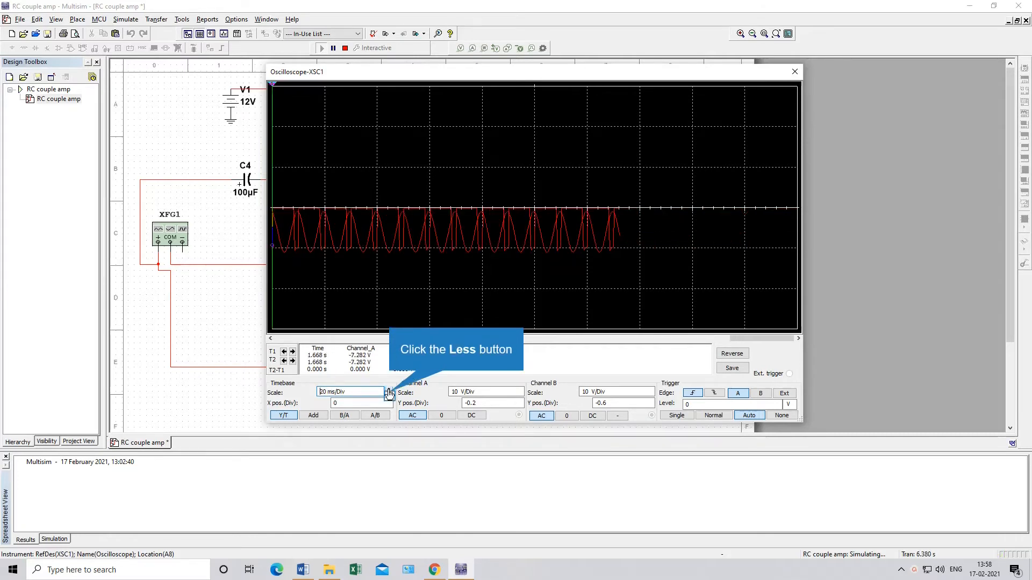
click(389, 395)
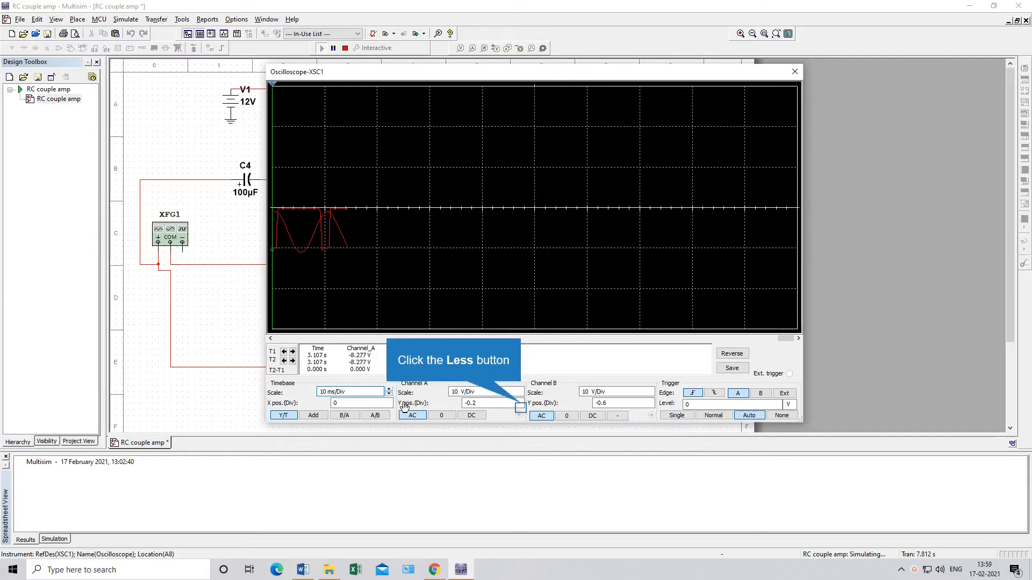
Step: Set channel A's Y position to 1 division and hold the traces with Single triggering, closing the oscilloscope after viewing
click(520, 408)
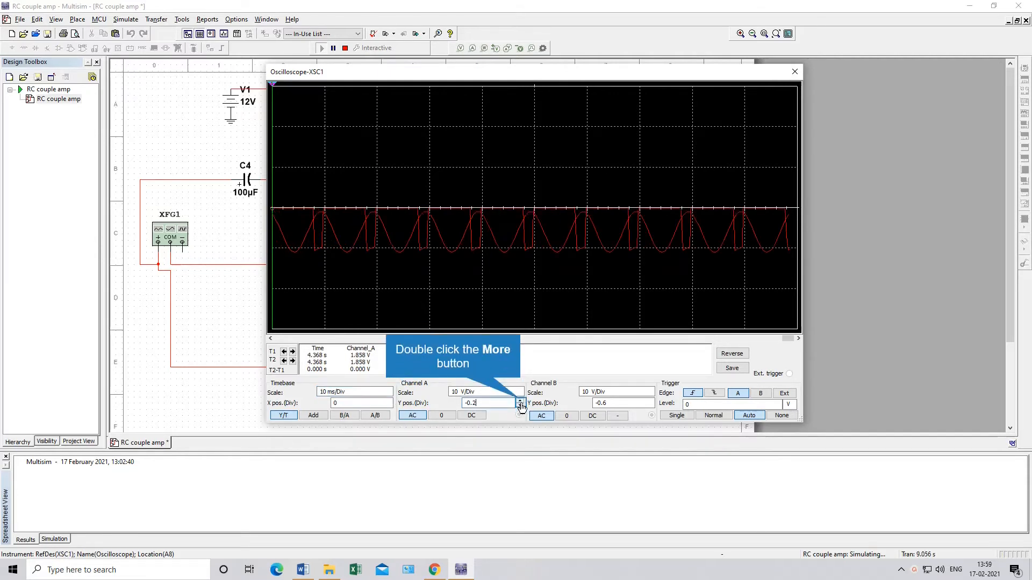
double_click(520, 401)
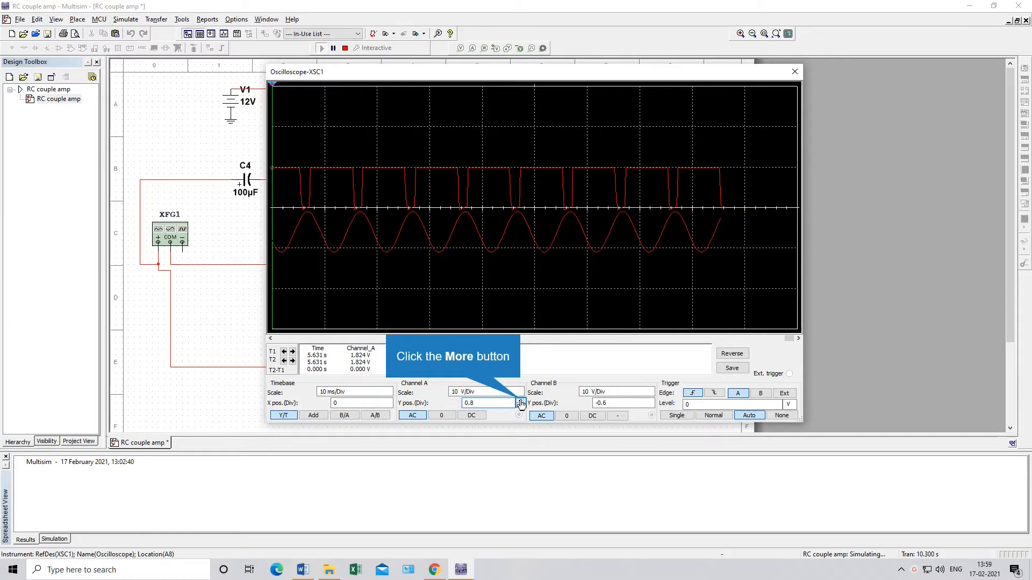
click(520, 401)
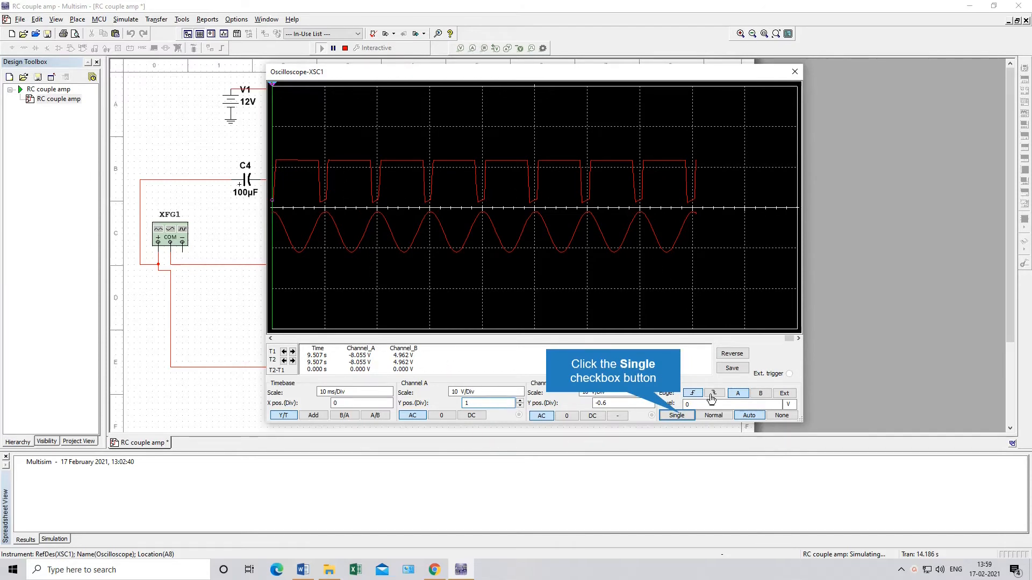
click(678, 415)
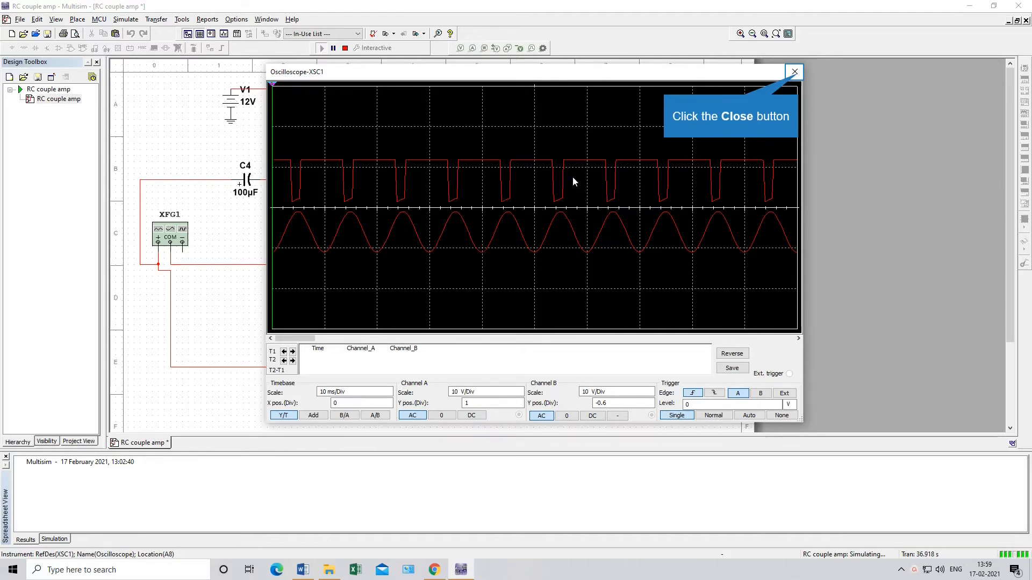
click(798, 73)
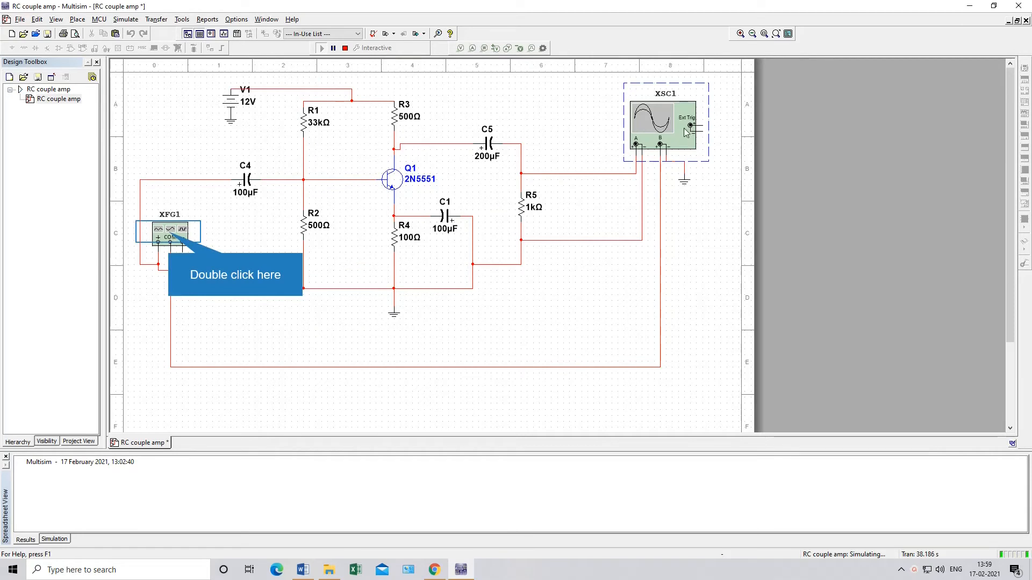
Step: Set function generator XFG1's frequency to 1000 Hz, close its settings and stop the simulation
double_click(170, 237)
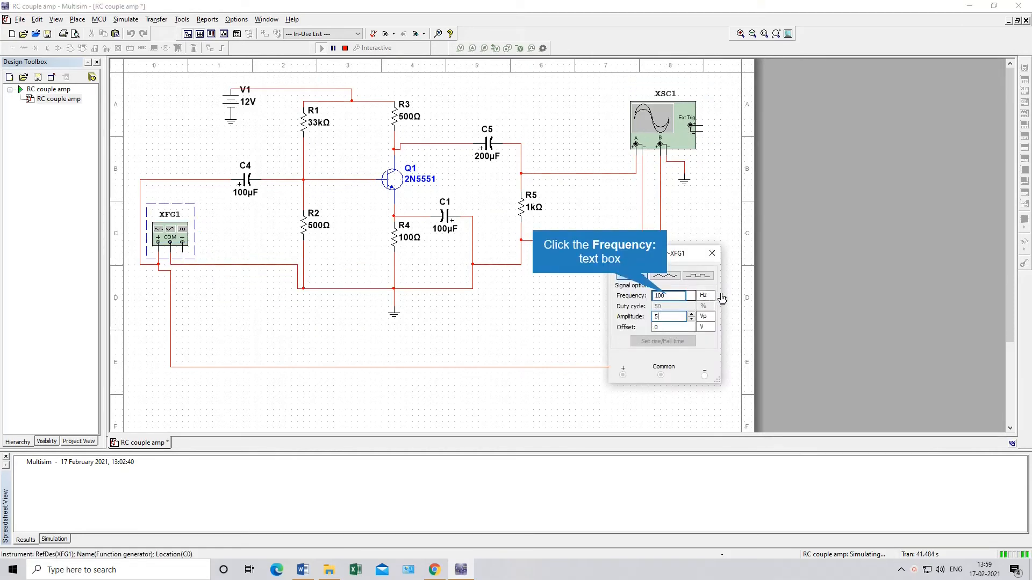
click(666, 296)
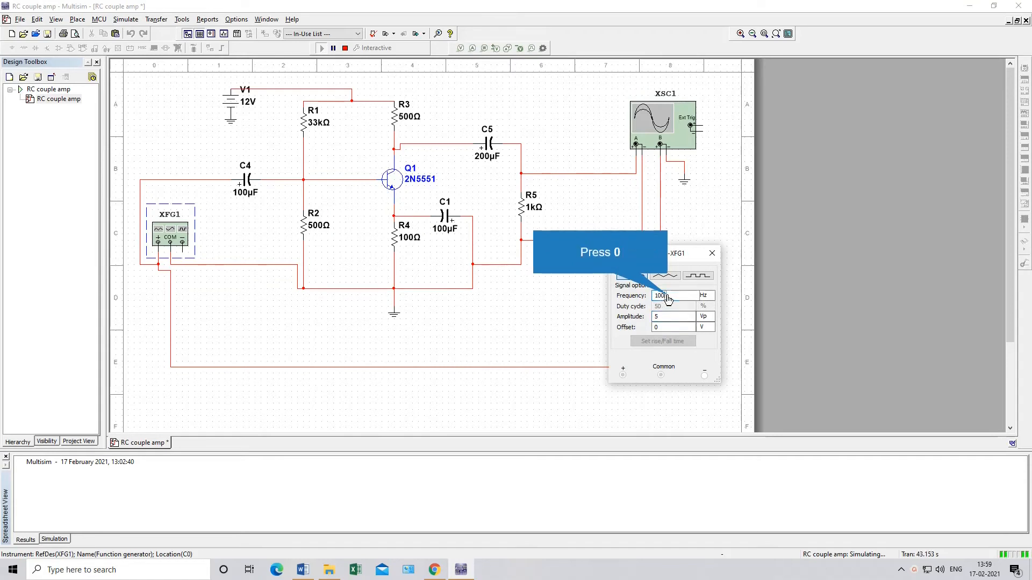
text(0)
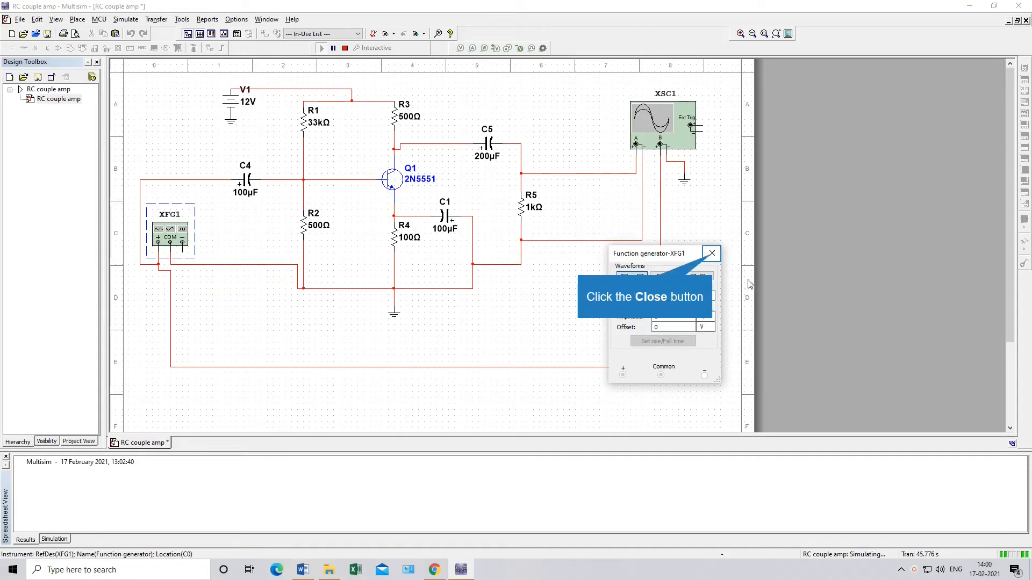
click(712, 256)
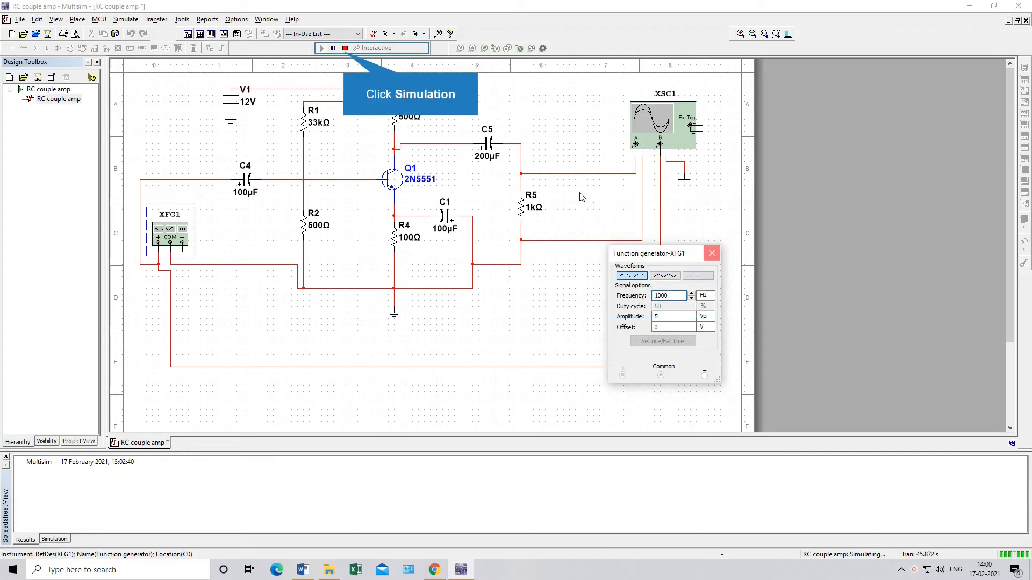
click(345, 48)
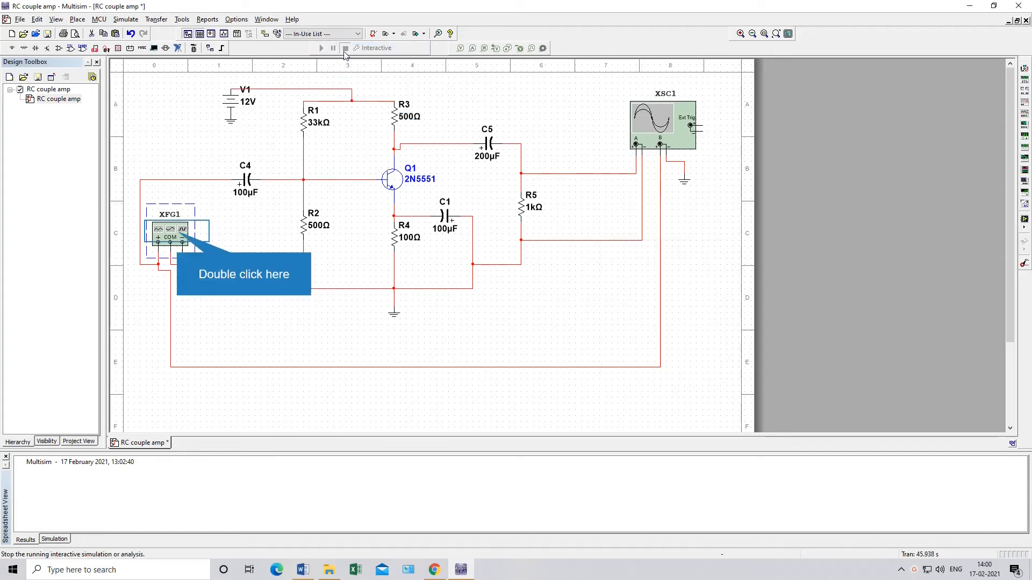
double_click(177, 233)
click(713, 253)
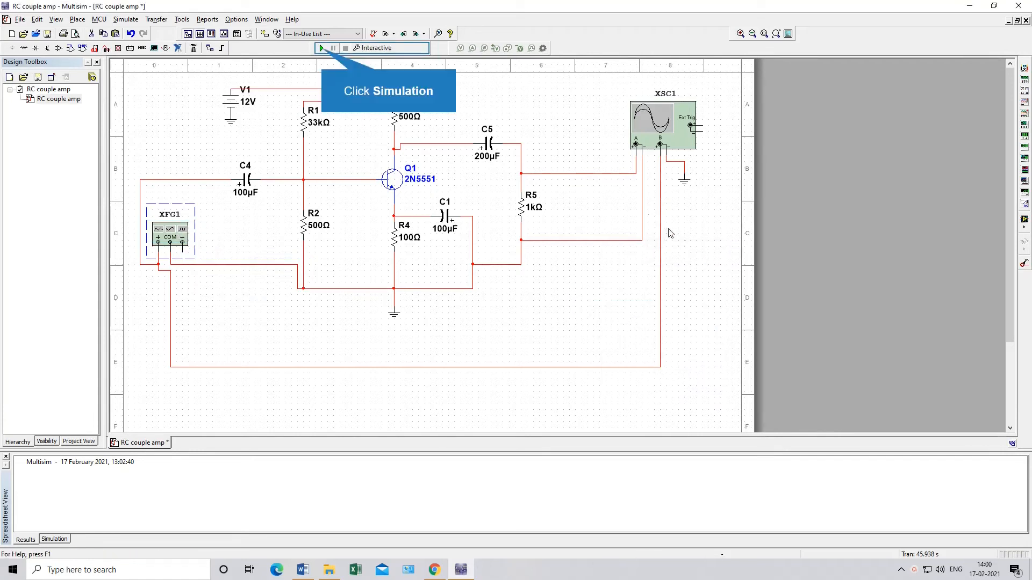
Step: Run the simulation again and set oscilloscope XSC1 to Auto triggering
click(322, 49)
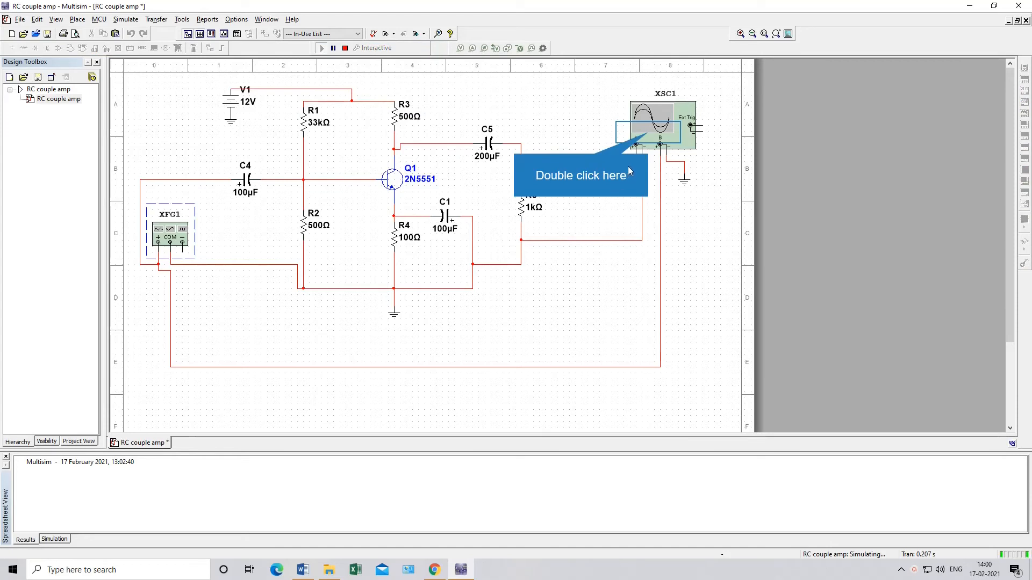
double_click(649, 136)
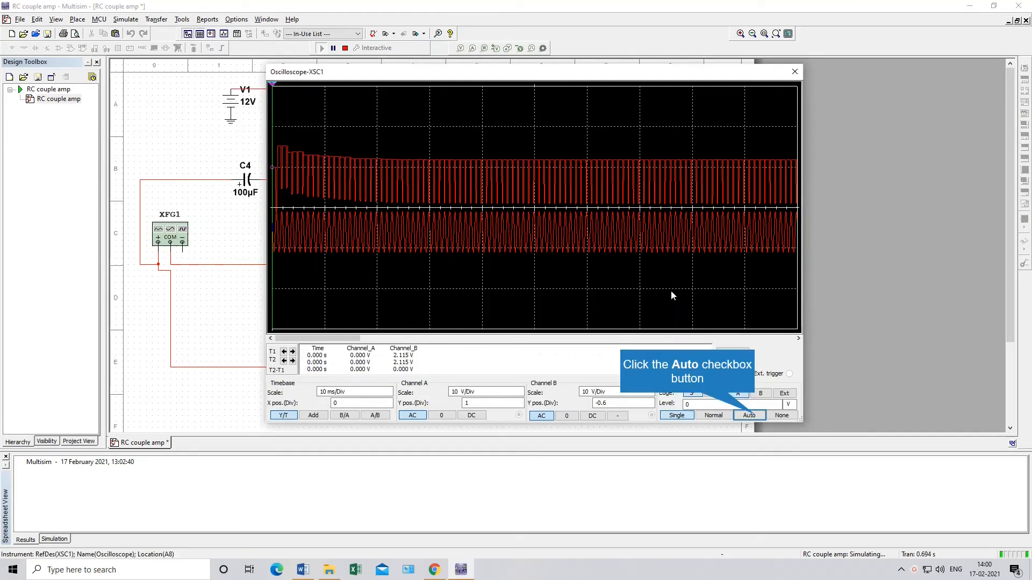
click(750, 415)
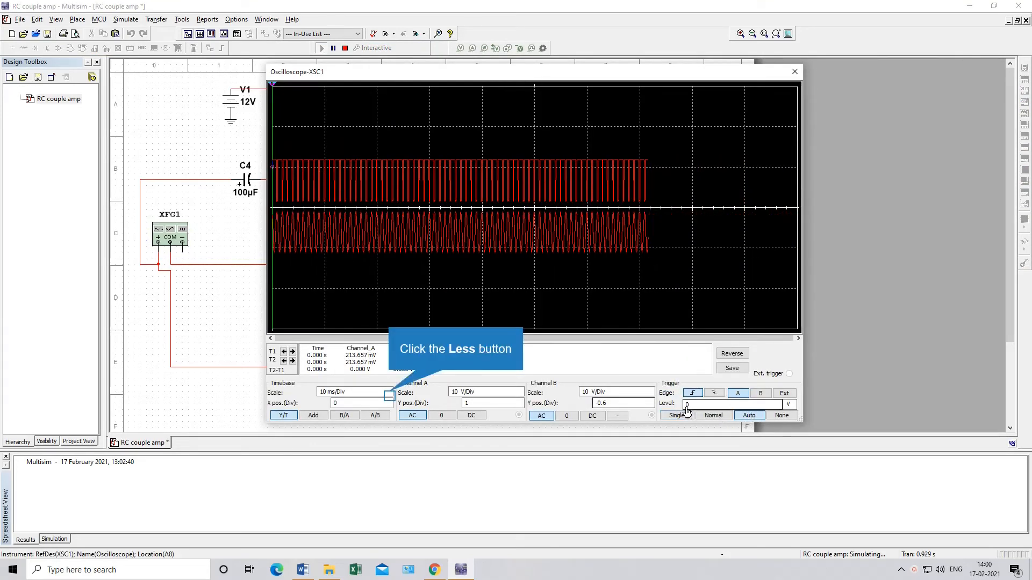
Step: Set the oscilloscope's timebase scale to 1 ms/Div and hold the traces with Single triggering
click(389, 396)
click(389, 396)
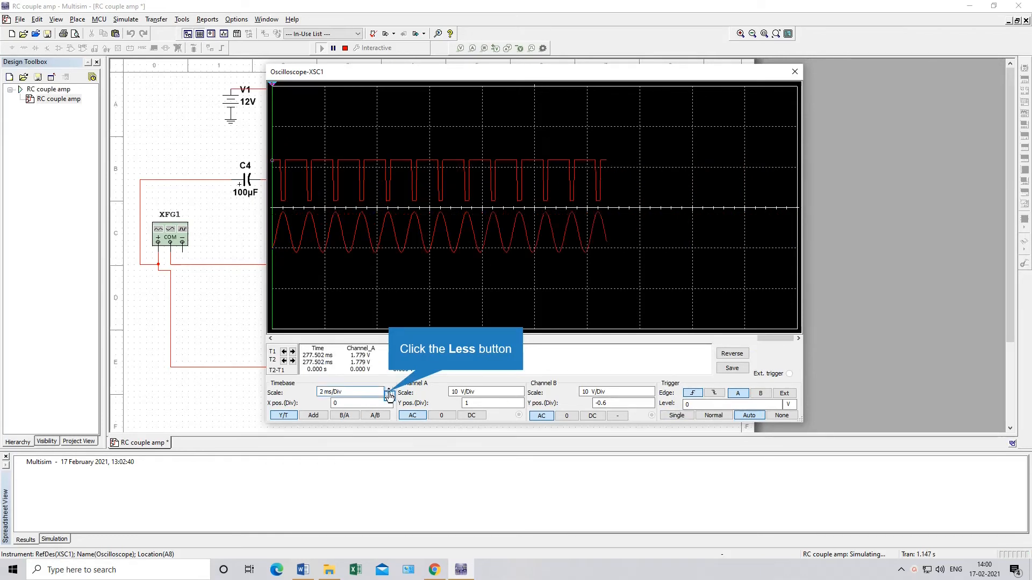
click(388, 397)
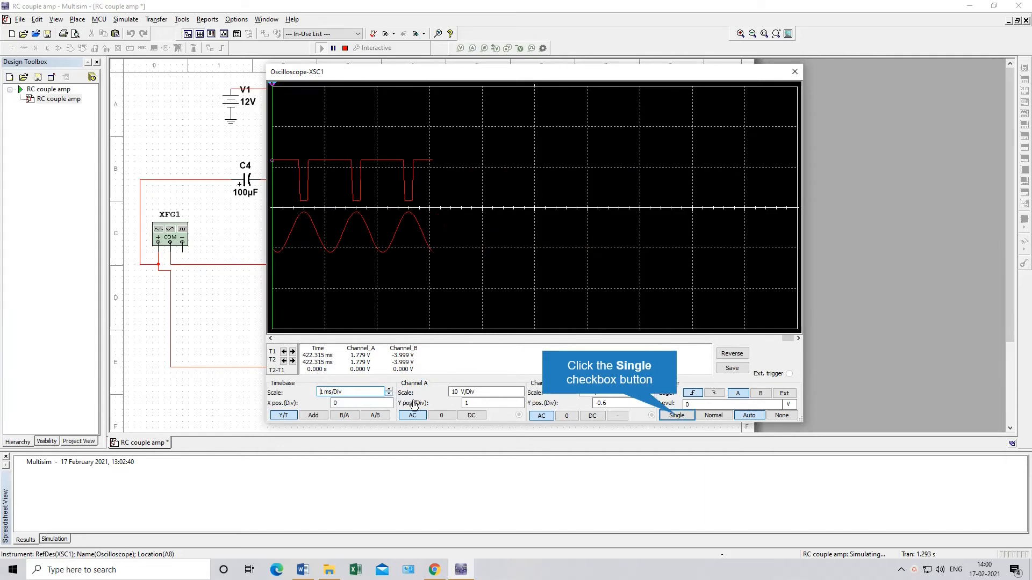
click(676, 415)
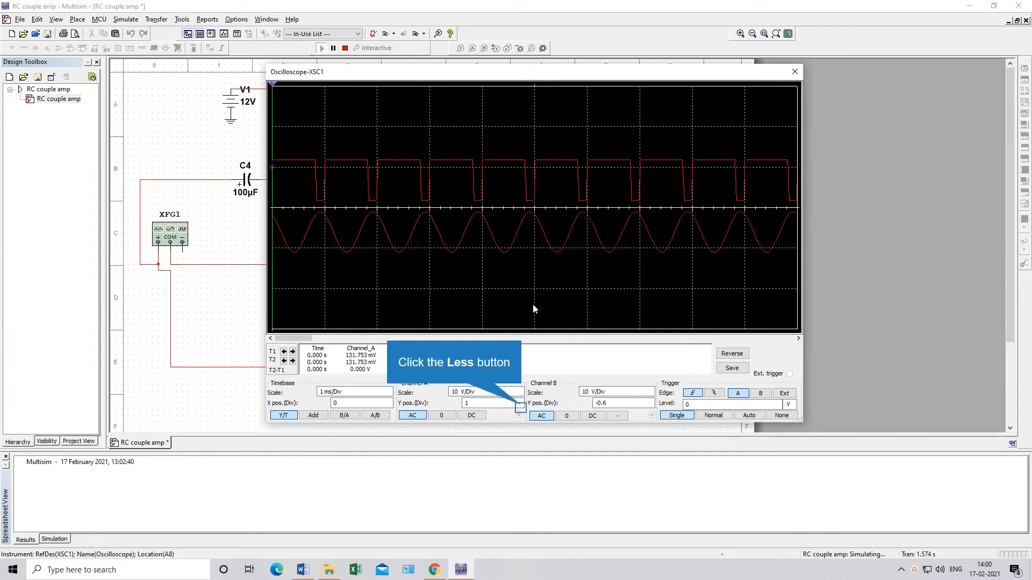
Step: Set channel A's Y position to -0.2 and channel B's to -0.4 divisions, closing the oscilloscope after viewing
click(520, 406)
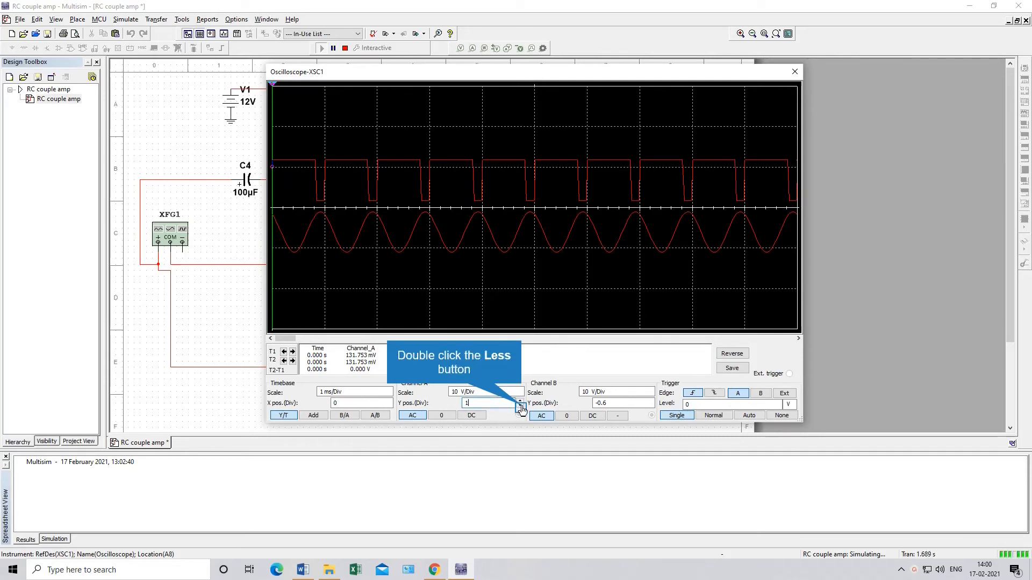
double_click(520, 406)
double_click(520, 406)
click(520, 406)
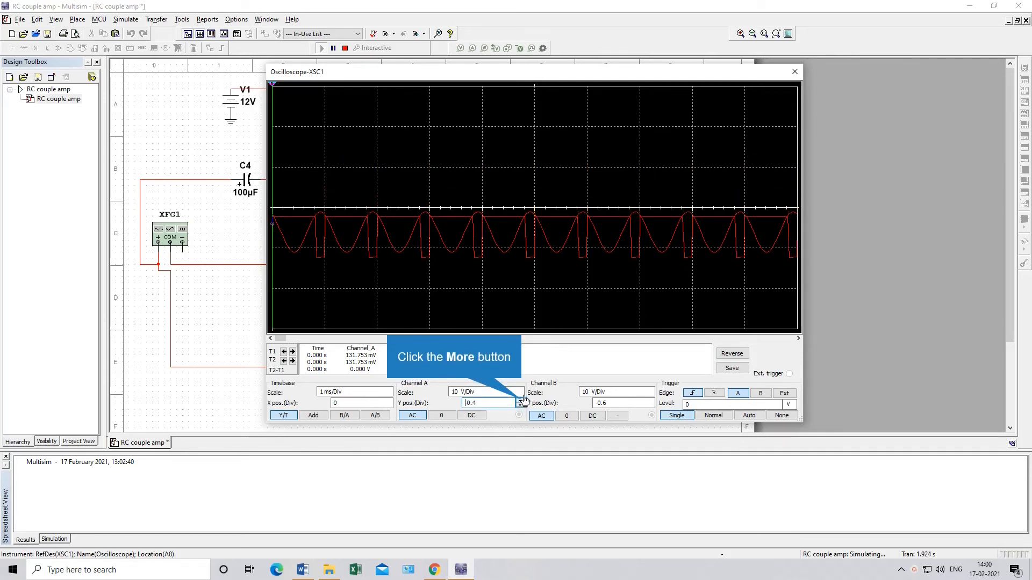
click(520, 400)
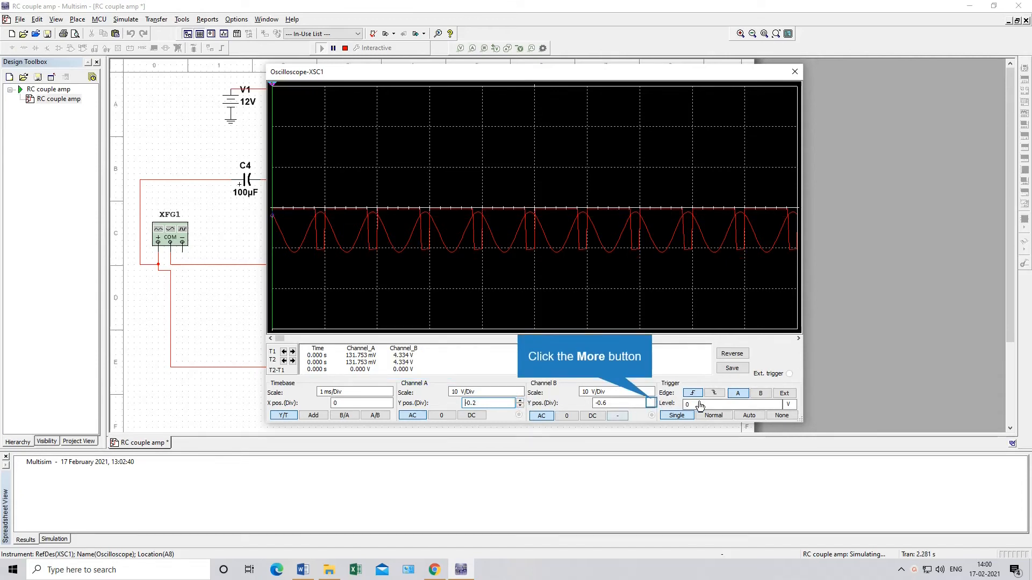
click(652, 402)
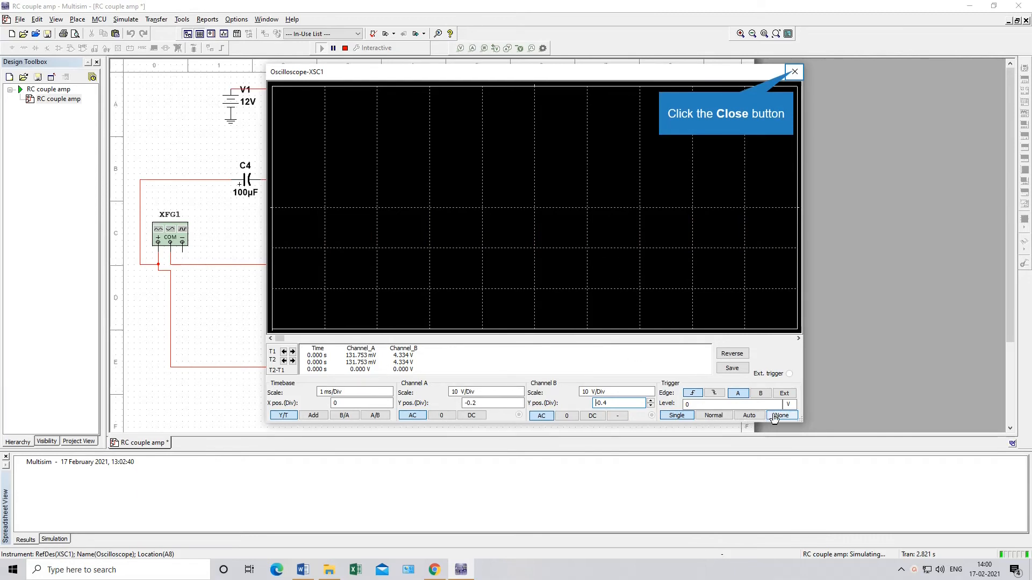
click(794, 72)
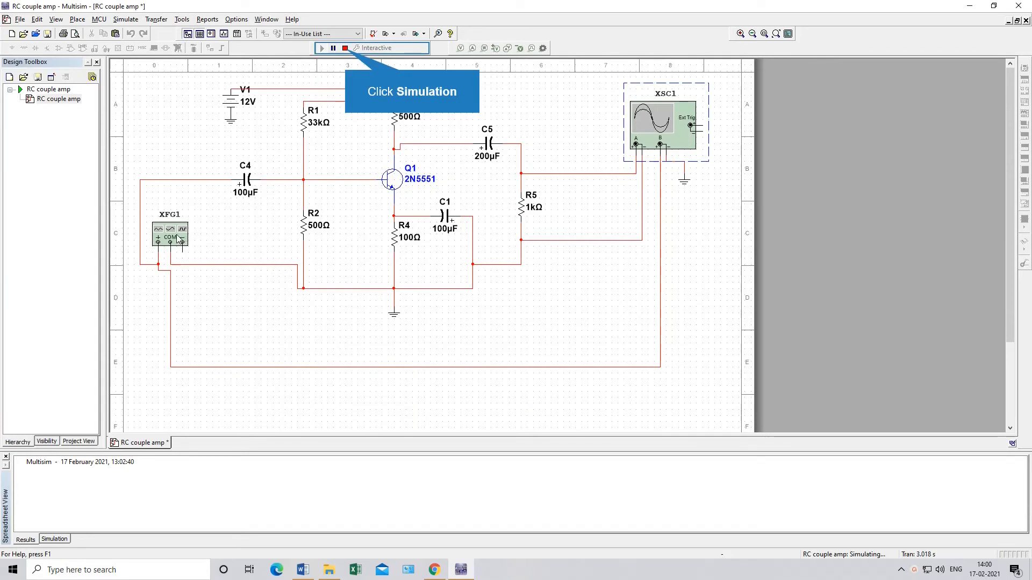
Step: Stop the simulation, set function generator XFG1's frequency to 10 Hz and close its settings
click(345, 47)
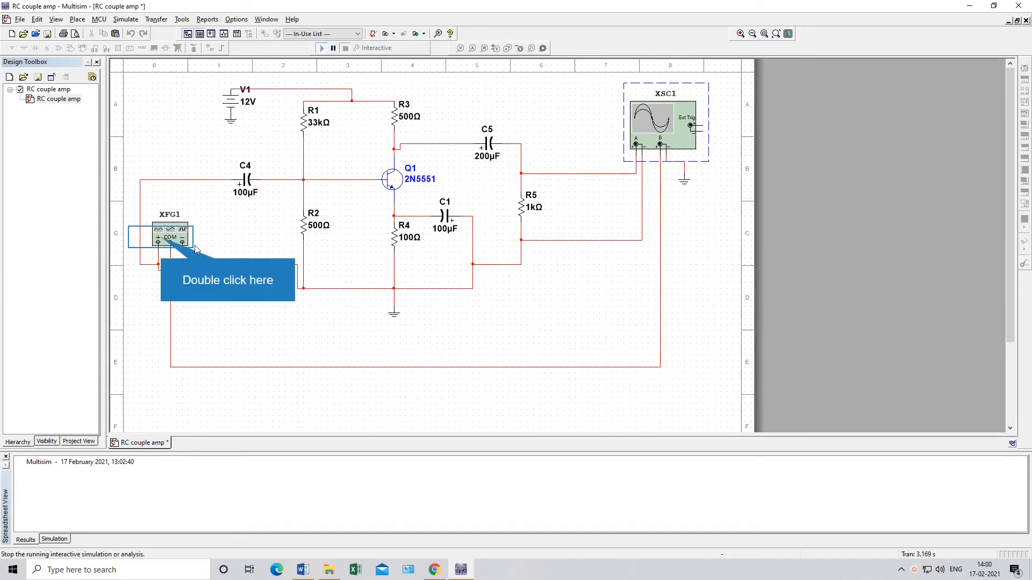
double_click(162, 241)
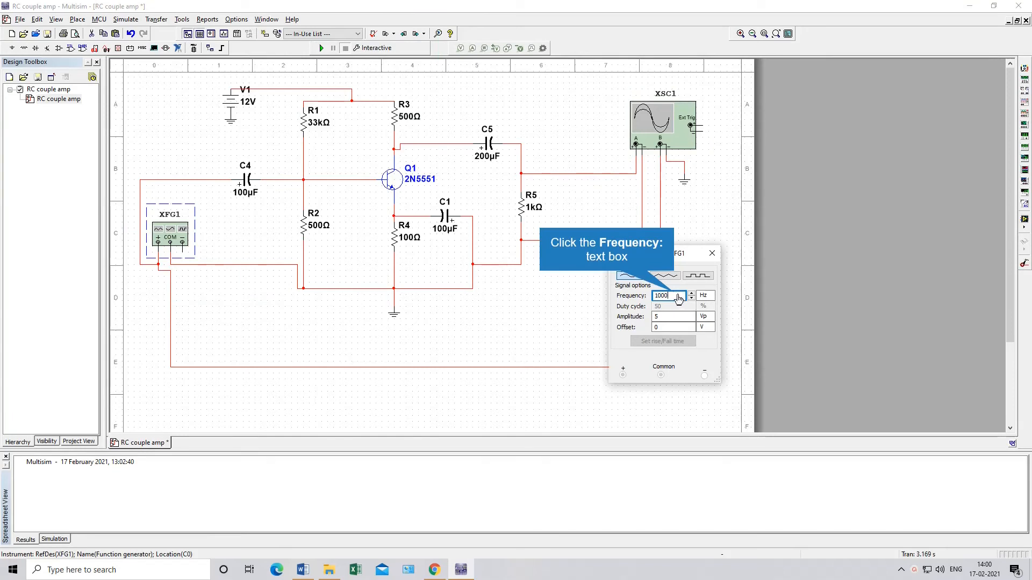
click(675, 298)
key(BackSpace)
key(BackSpace)
key(BackSpace)
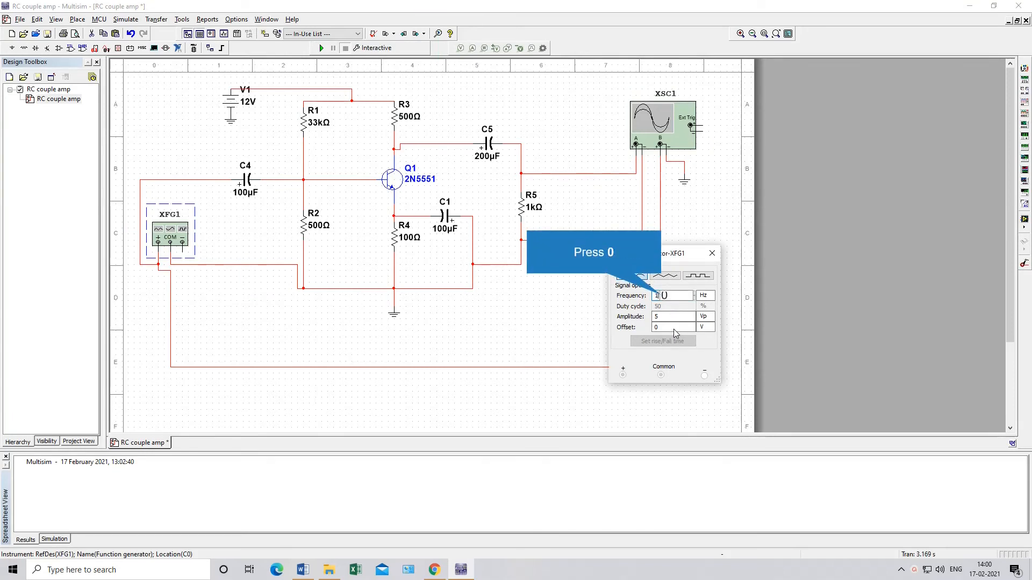
text(0)
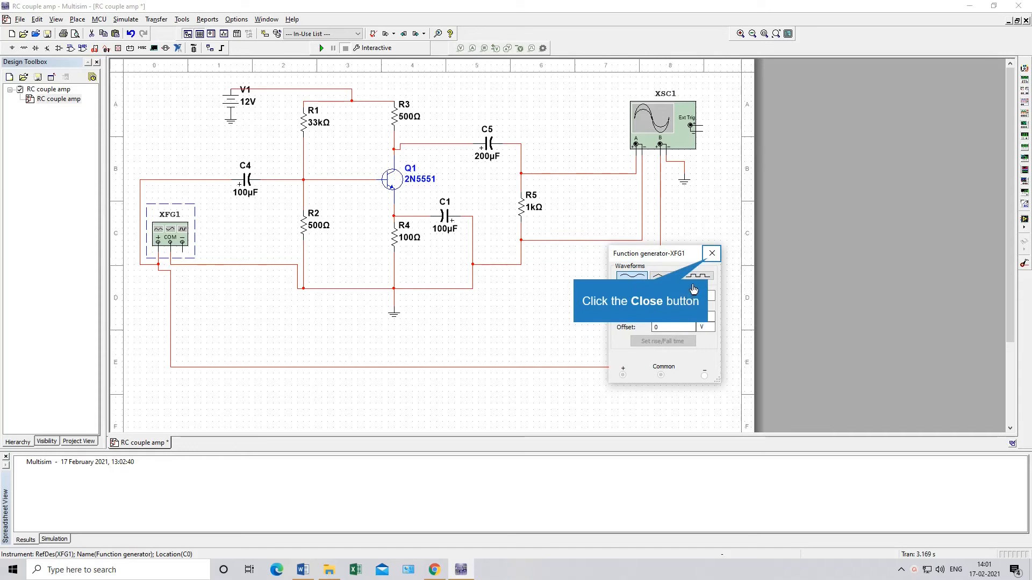
click(710, 254)
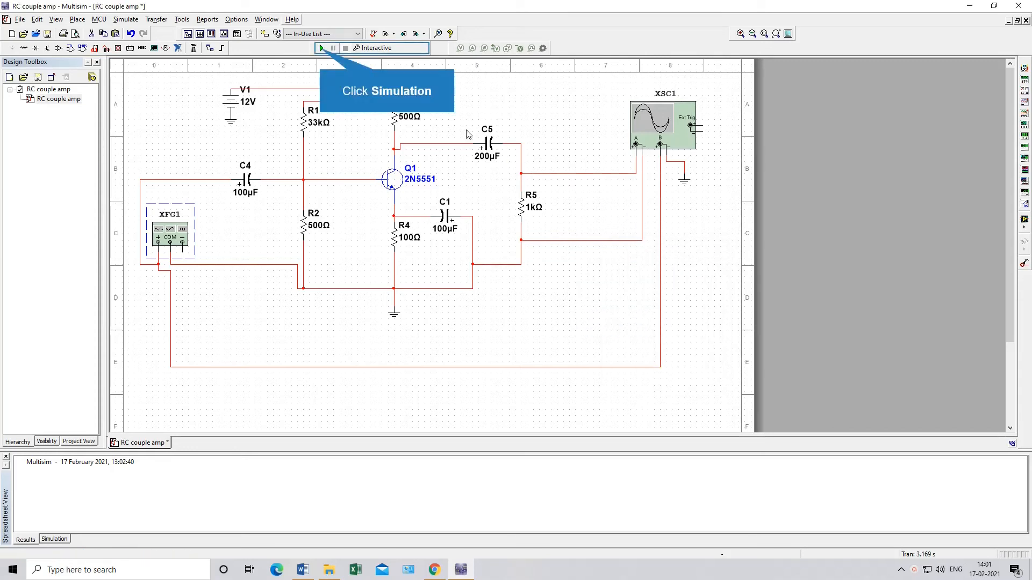
Step: Start the simulation with the 10 Hz input and switch oscilloscope XSC1 to Auto triggering
click(321, 49)
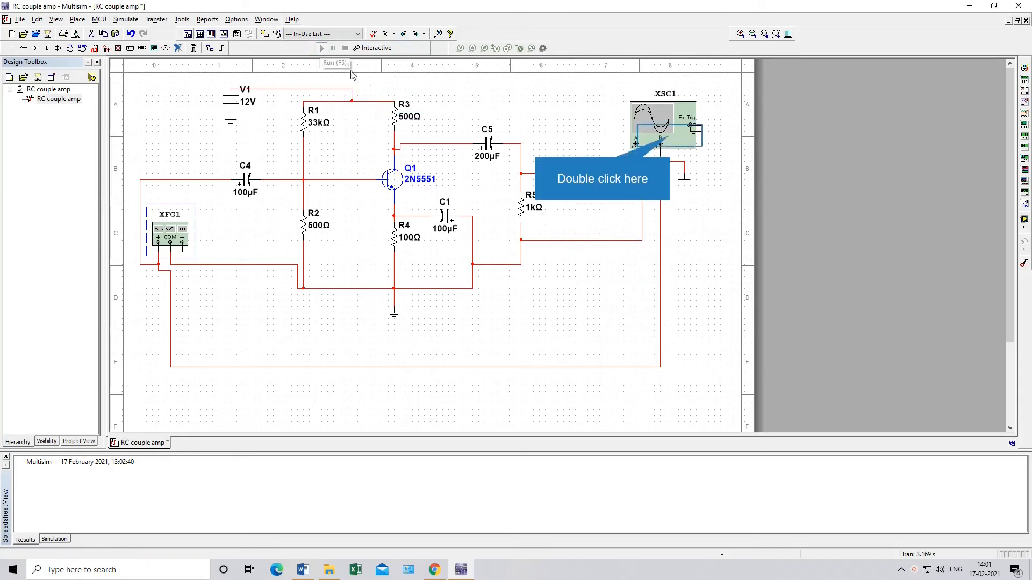
double_click(671, 139)
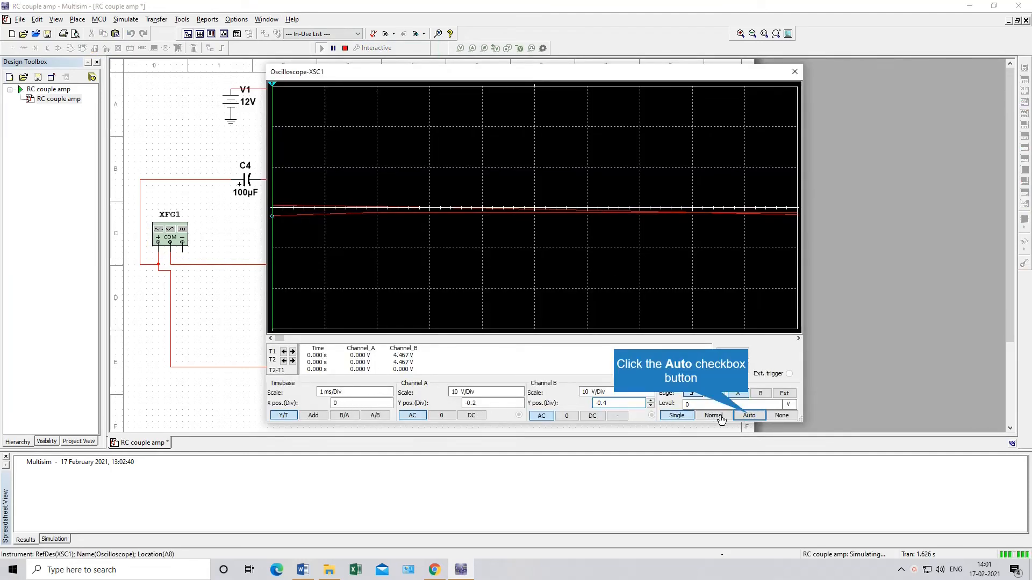
click(748, 415)
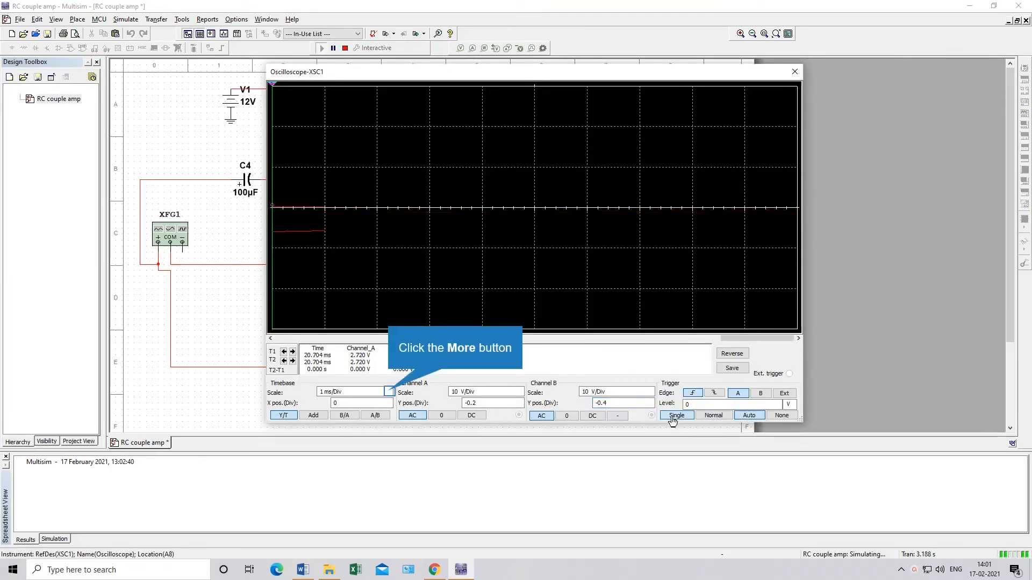
click(383, 391)
double_click(389, 395)
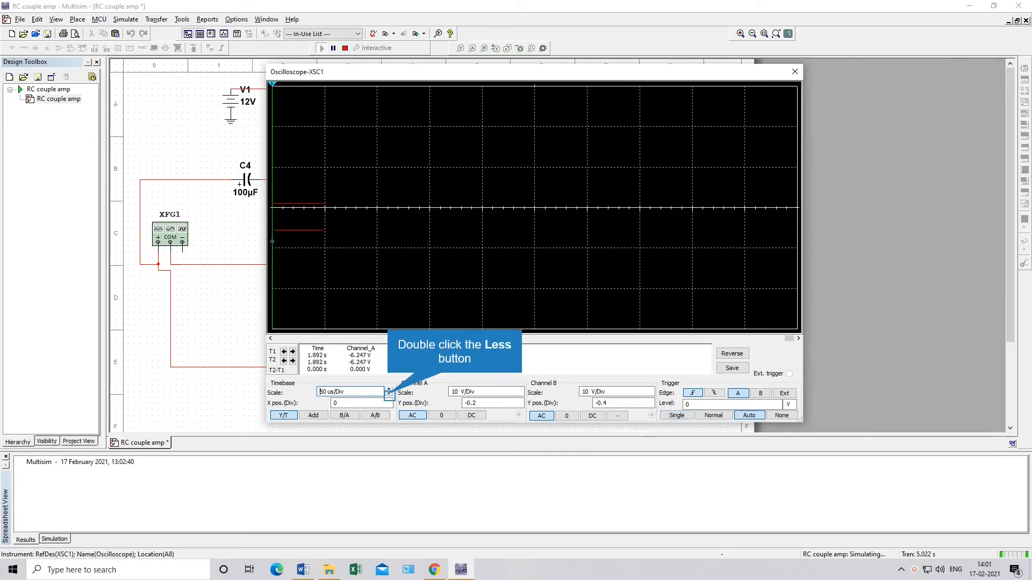
click(388, 398)
click(389, 397)
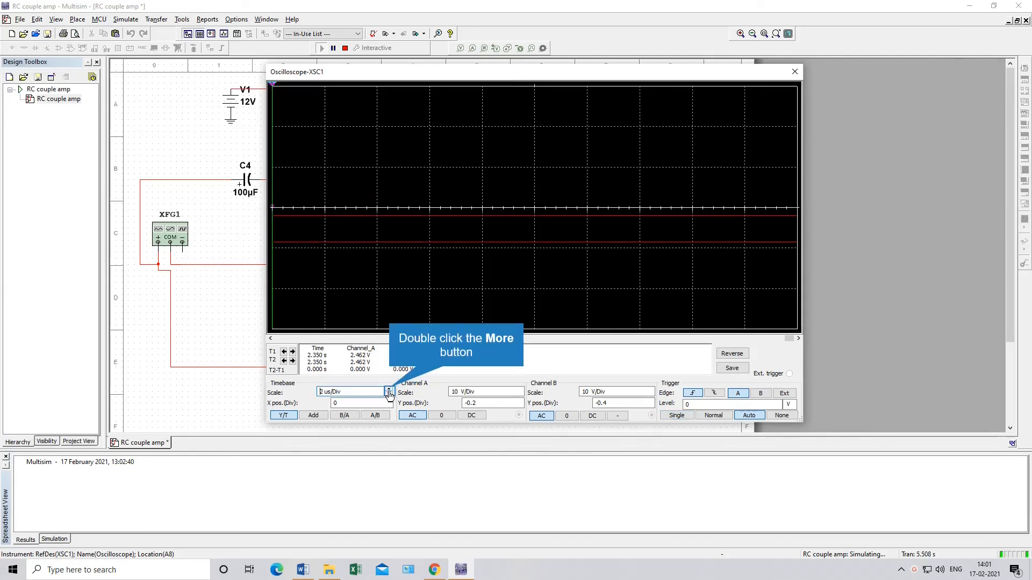
Step: Set the oscilloscope's timebase scale to 200 ms/Div and hold the traces with Single triggering
double_click(390, 393)
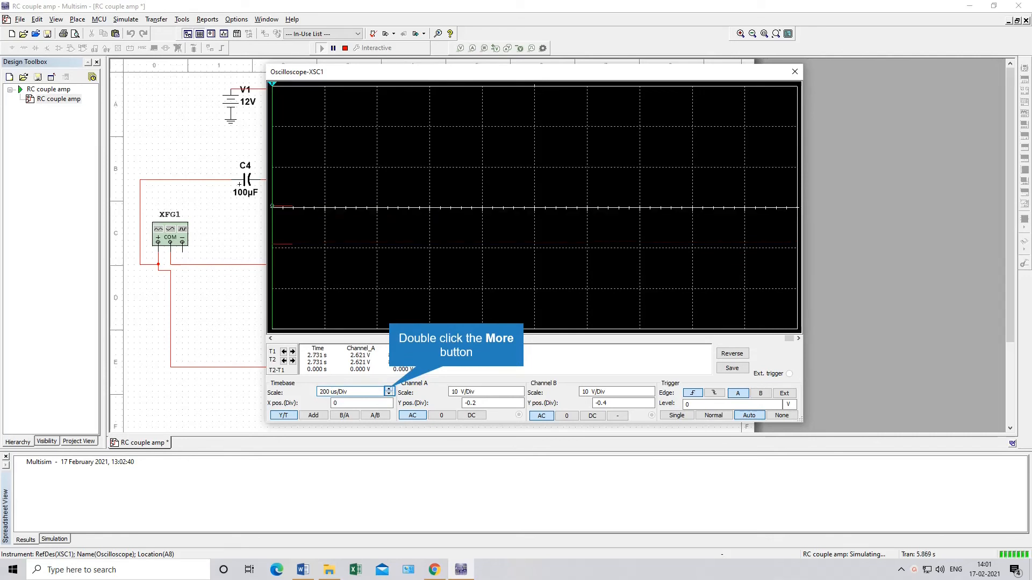
double_click(389, 390)
double_click(389, 390)
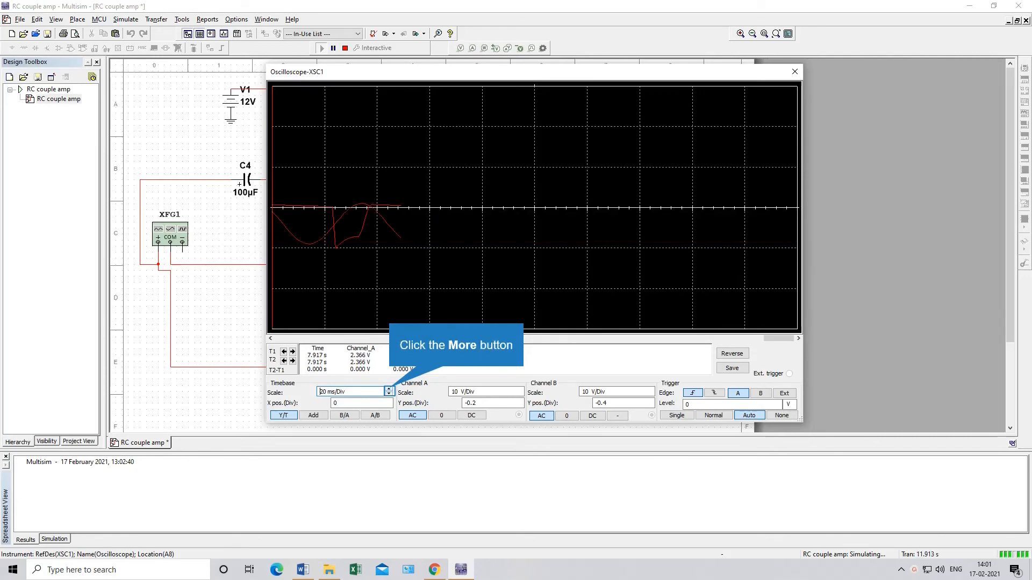
click(389, 390)
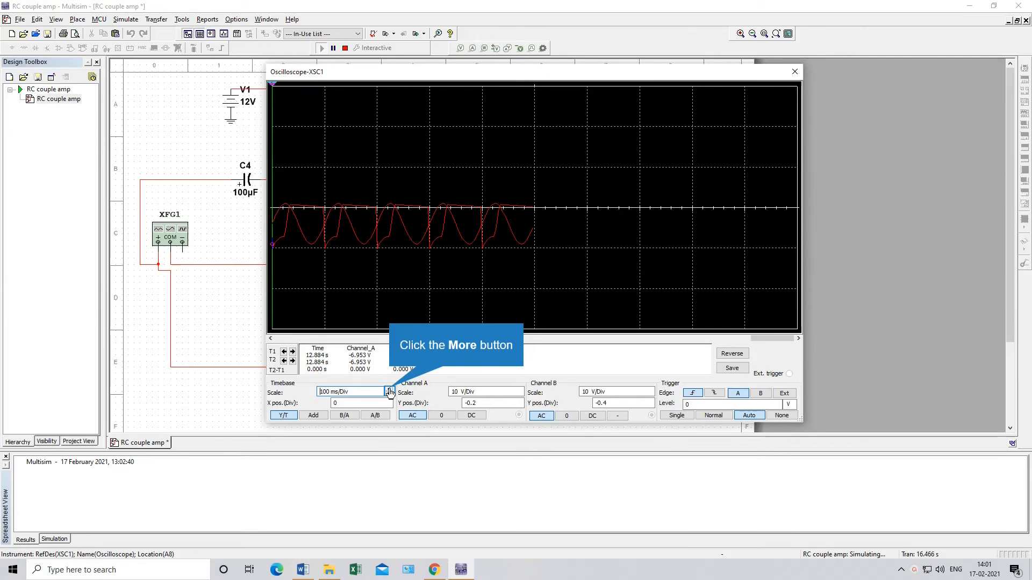
click(389, 391)
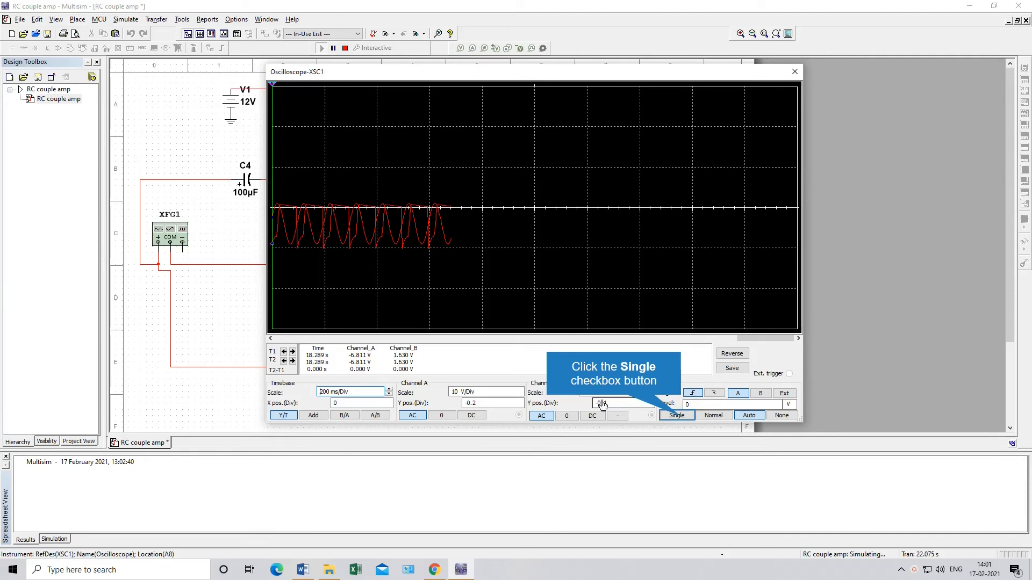
click(681, 420)
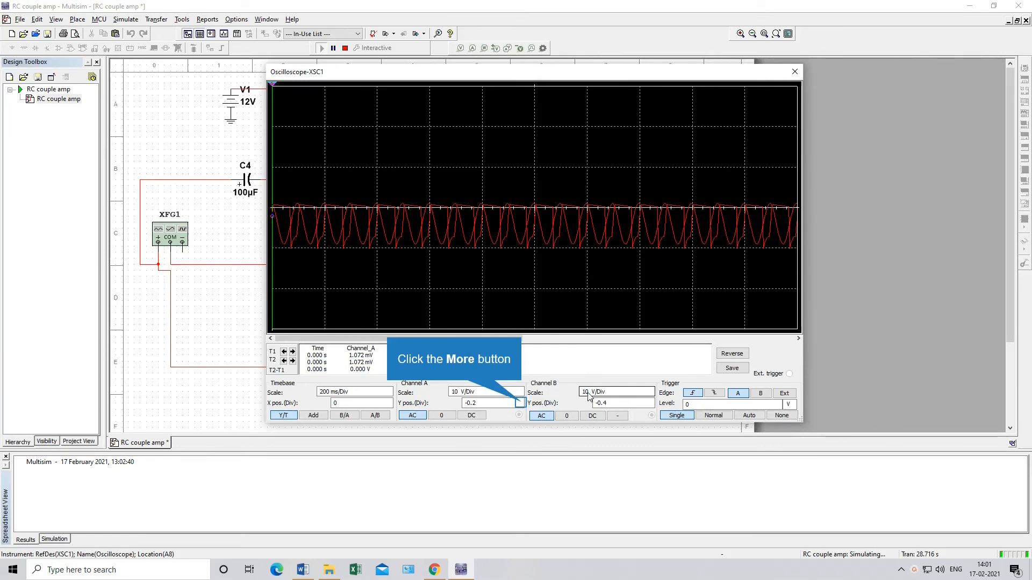
Step: Raise channel A's Y position to 1 division to compare the separated traces, and return it to -0.2 divisions
click(521, 401)
double_click(521, 402)
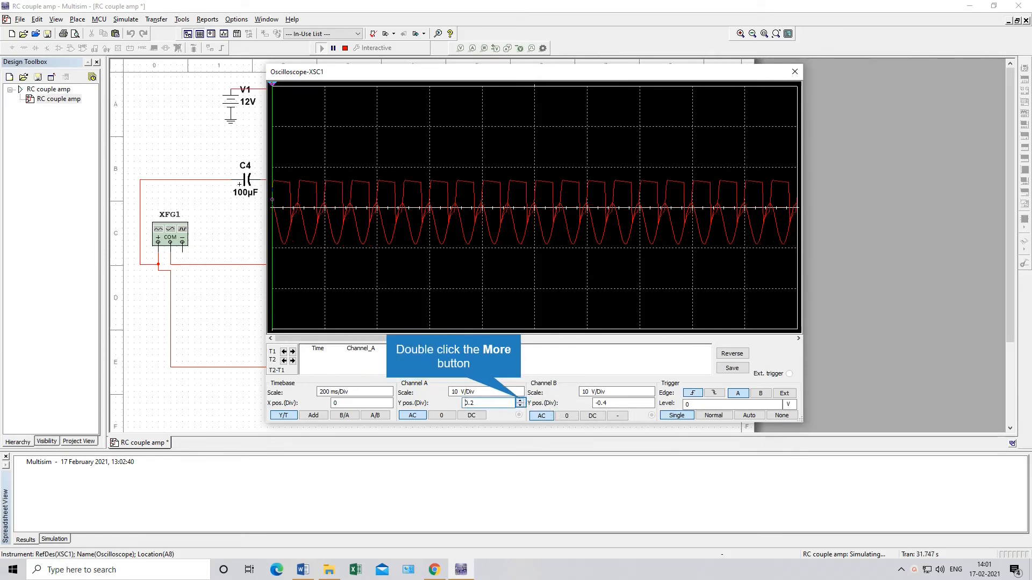
click(522, 402)
click(521, 402)
click(521, 401)
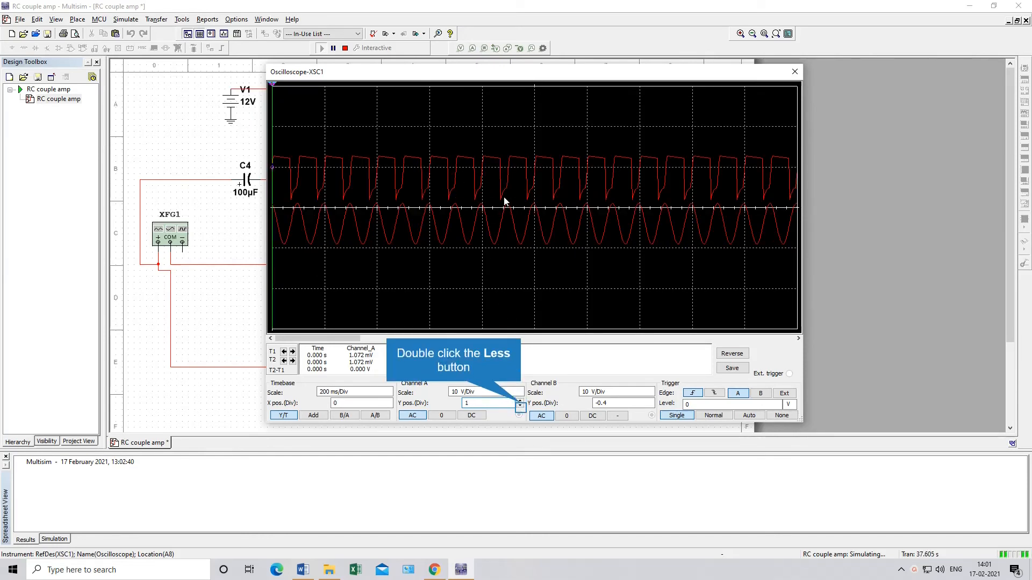
double_click(520, 407)
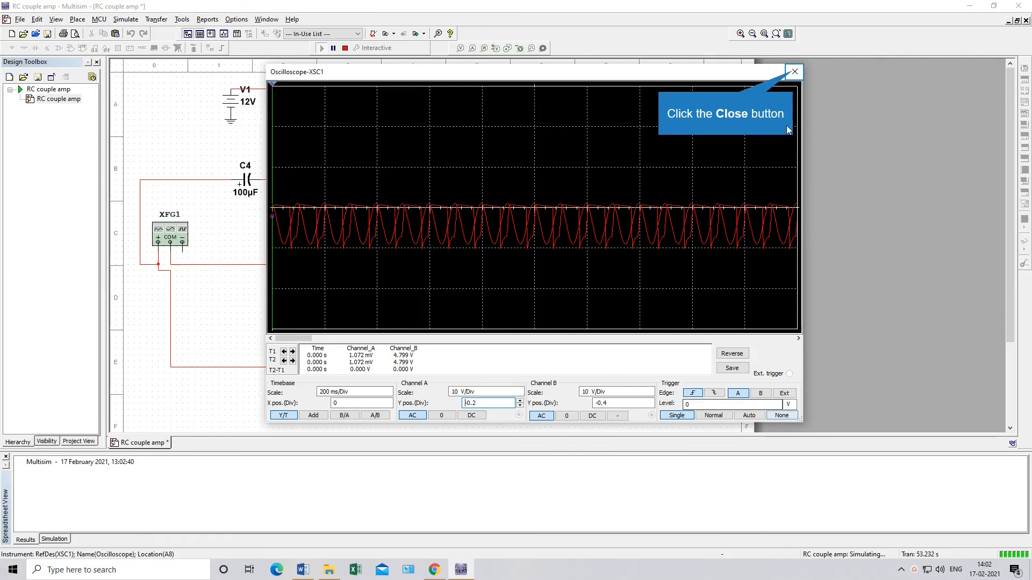
Step: Close oscilloscope XSC1's window and stop the amplifier simulation
click(794, 72)
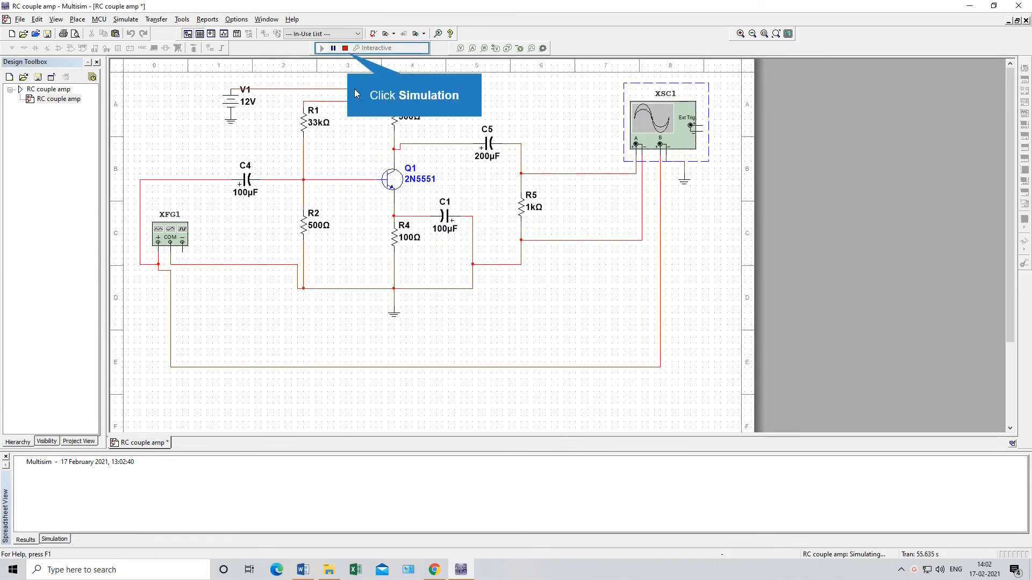
click(345, 47)
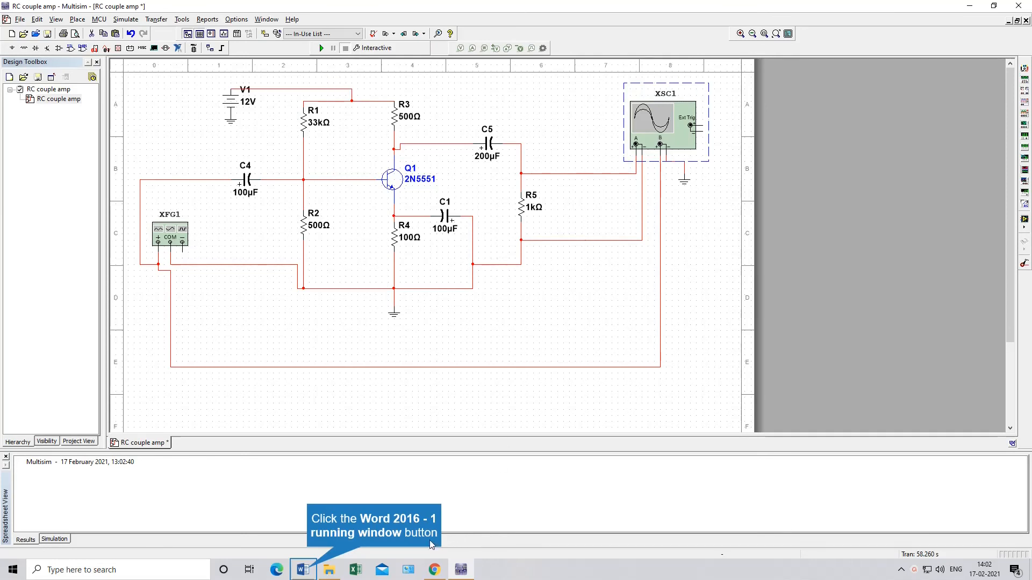
Step: Switch to the Analog Electronics Manual in Word and examine the frequency response graph and the observation table for gain versus frequency
click(303, 570)
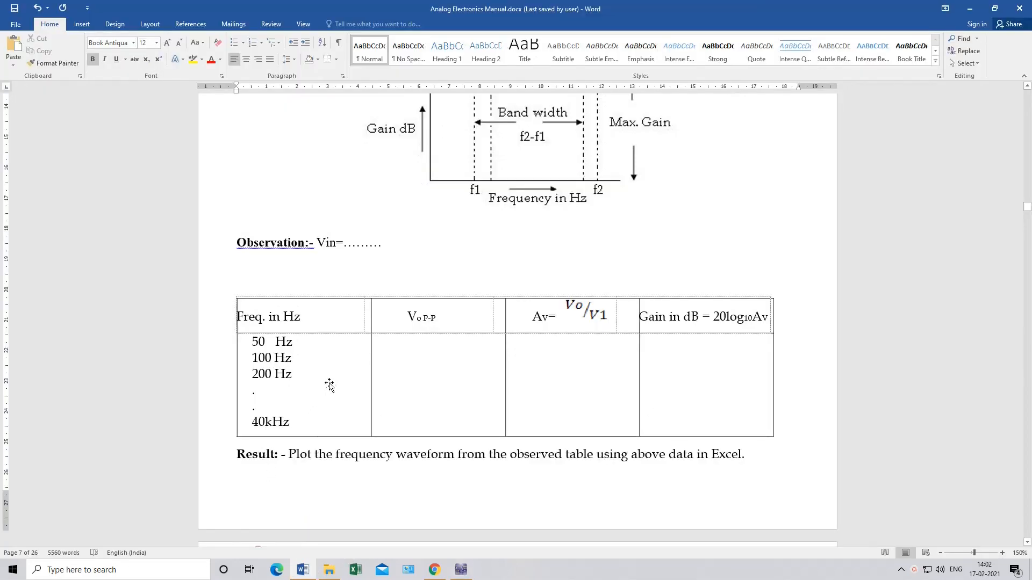
scroll(487, 231, up, 2)
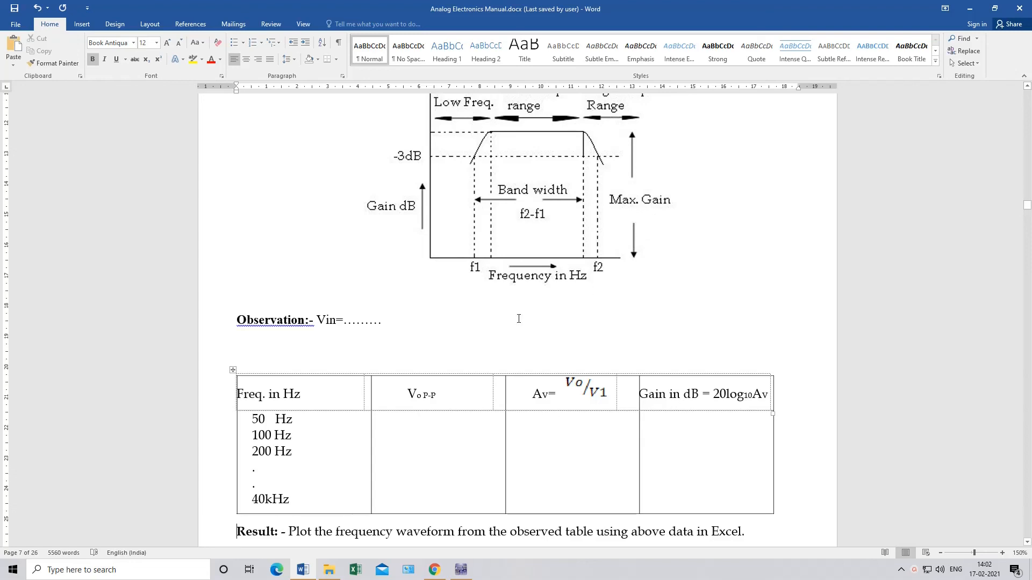
scroll(519, 318, down, 2)
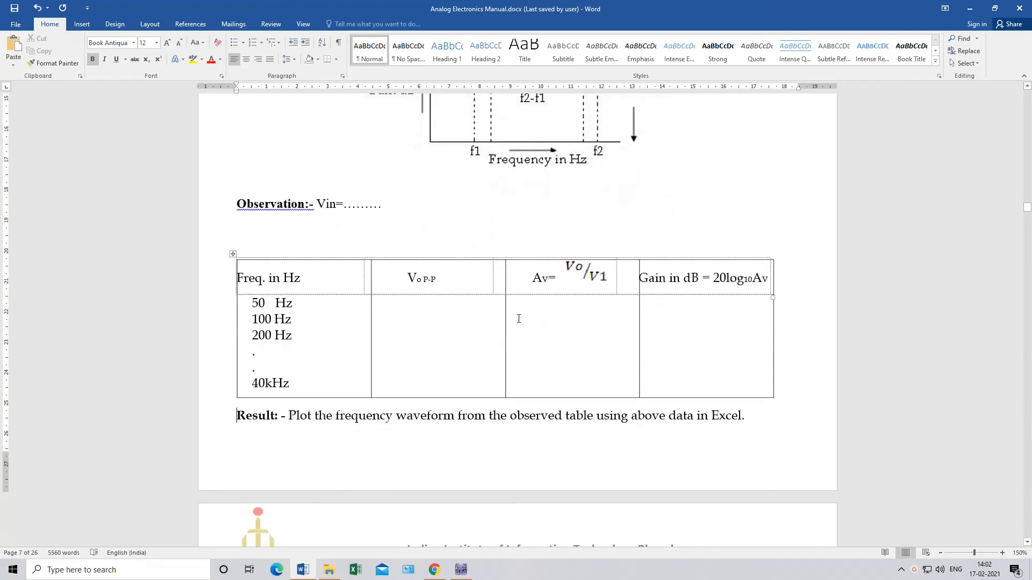
scroll(519, 319, up, 2)
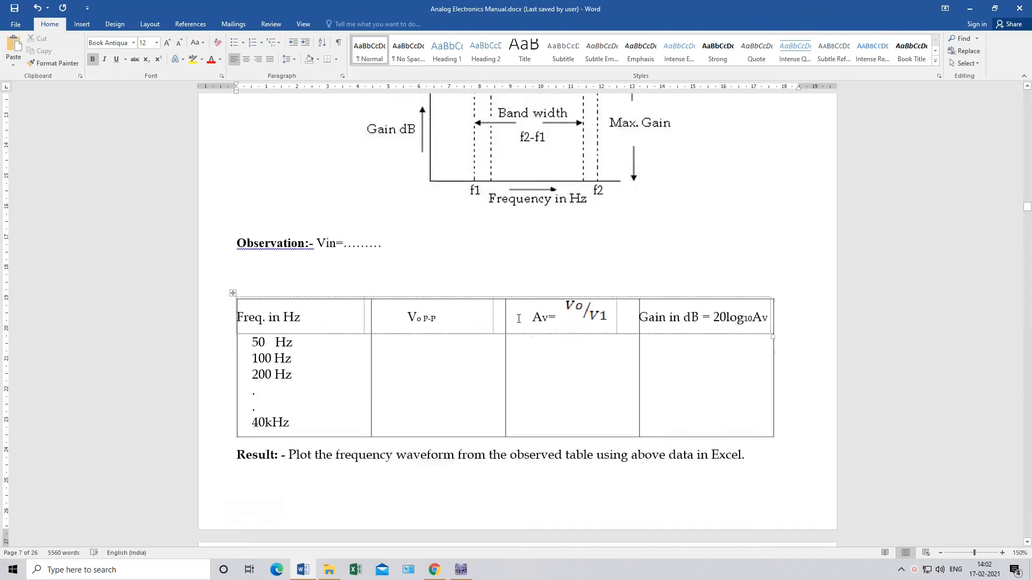